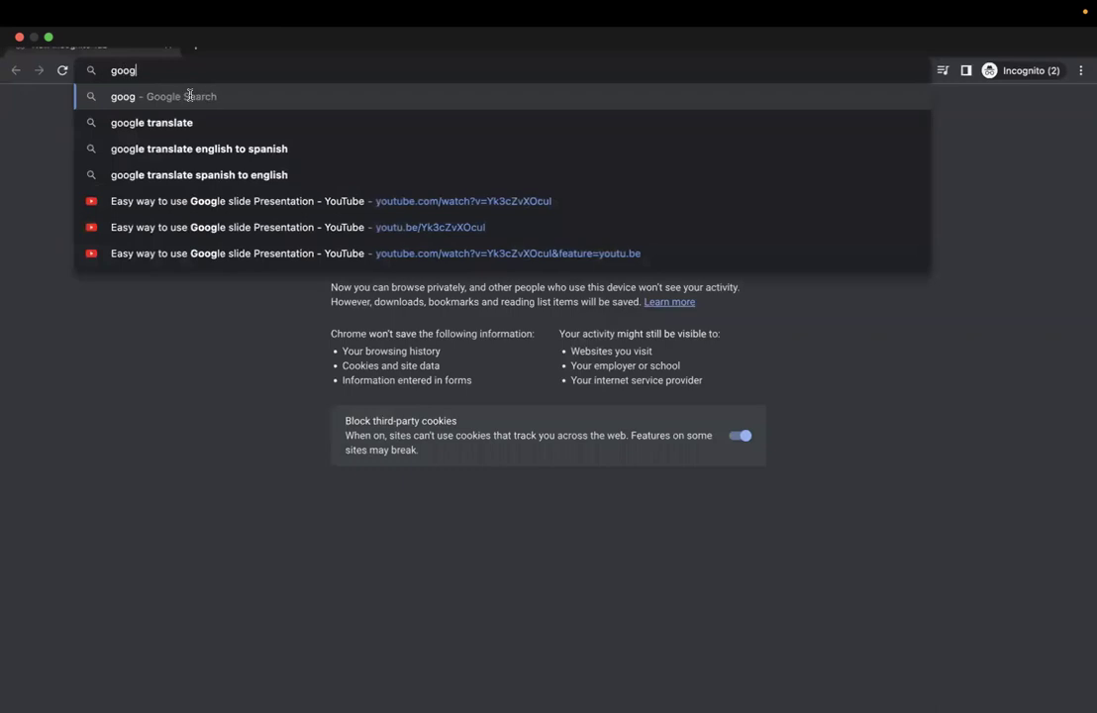
Search Google for gmail and open the 'Create a Gmail account' help result
{"action": "key", "text": "Return"}
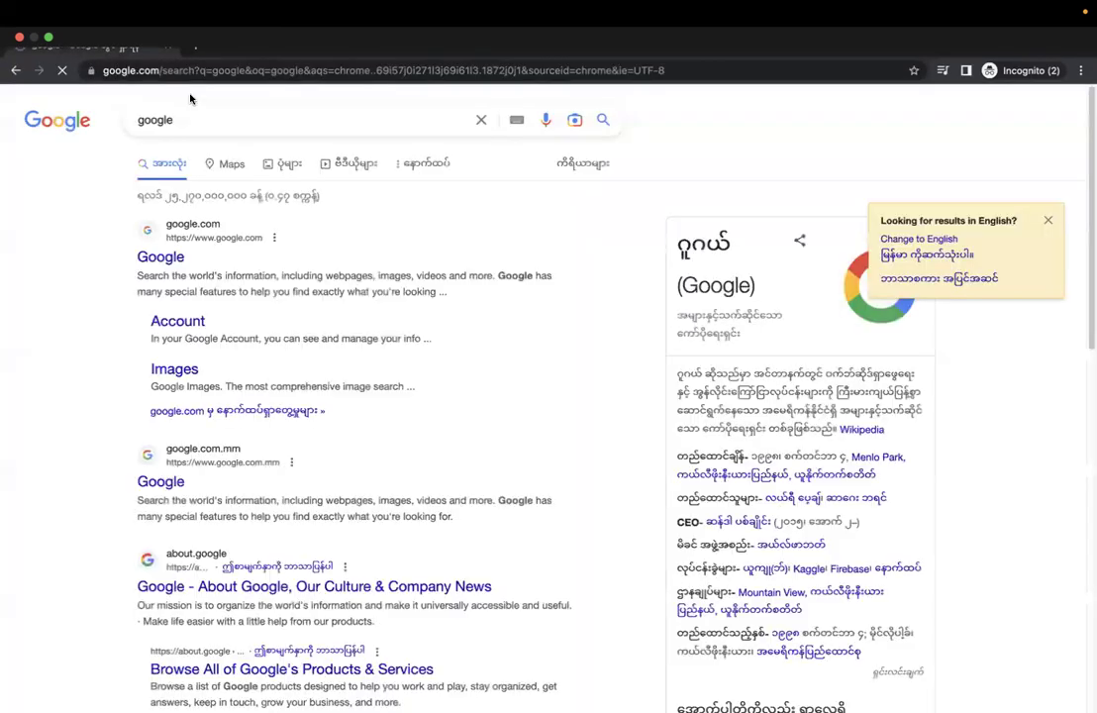
{"action": "left_click", "coordinate": [196, 119]}
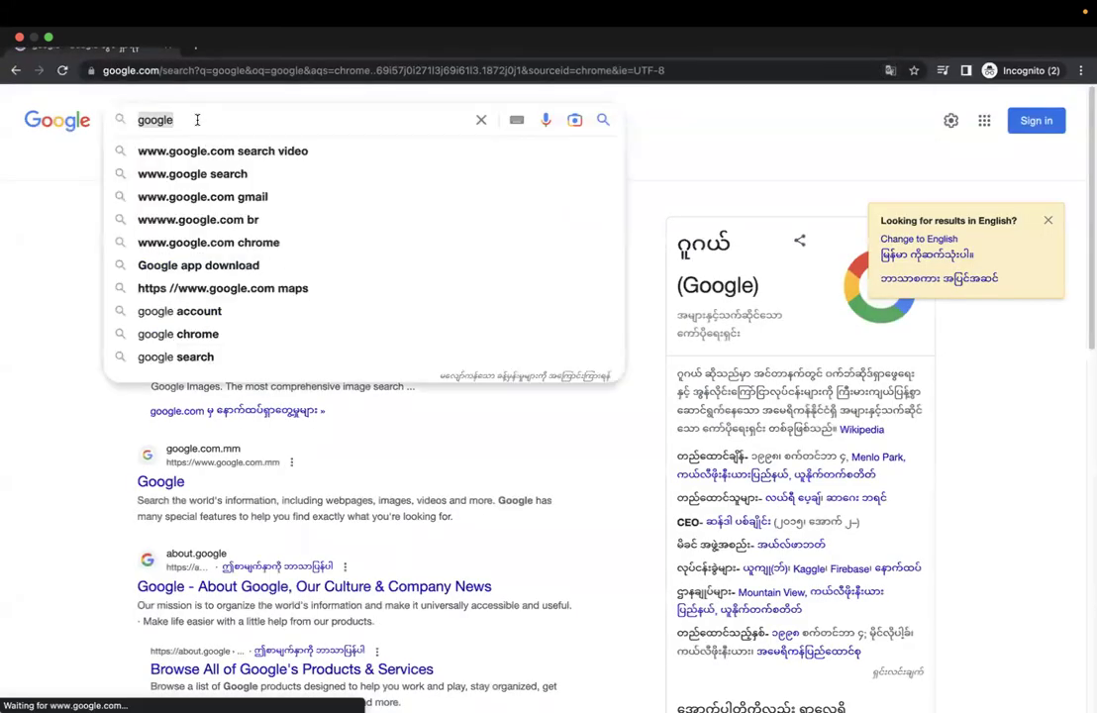
{"action": "type", "text": "gmail"}
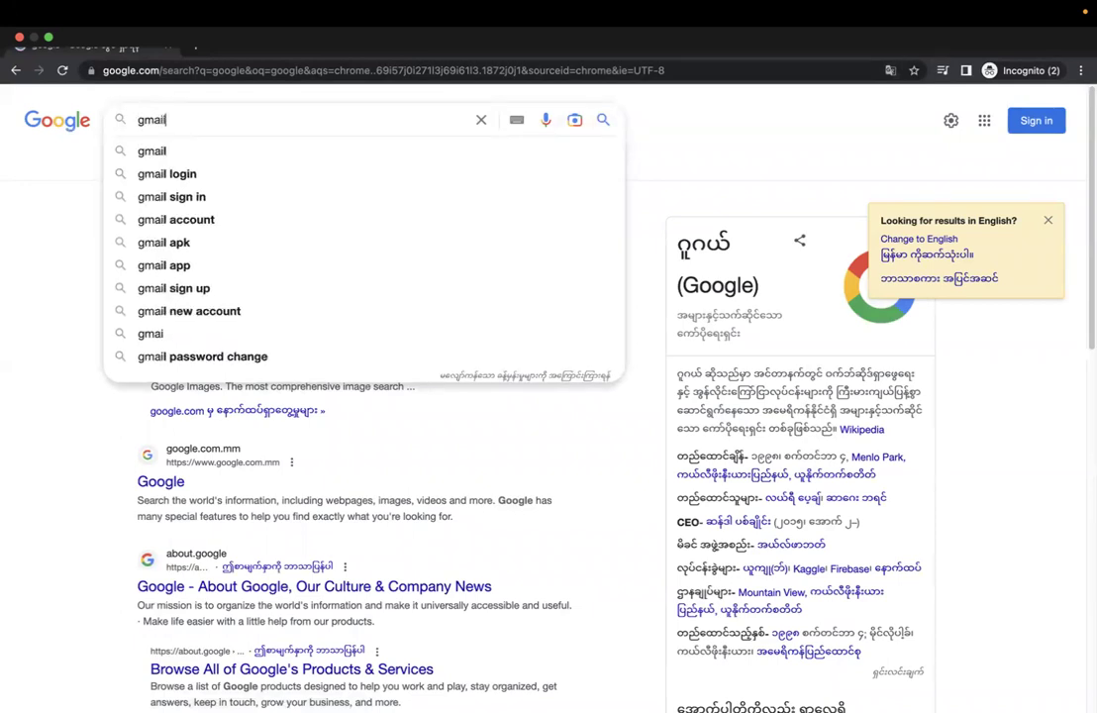
{"action": "key", "text": "Return"}
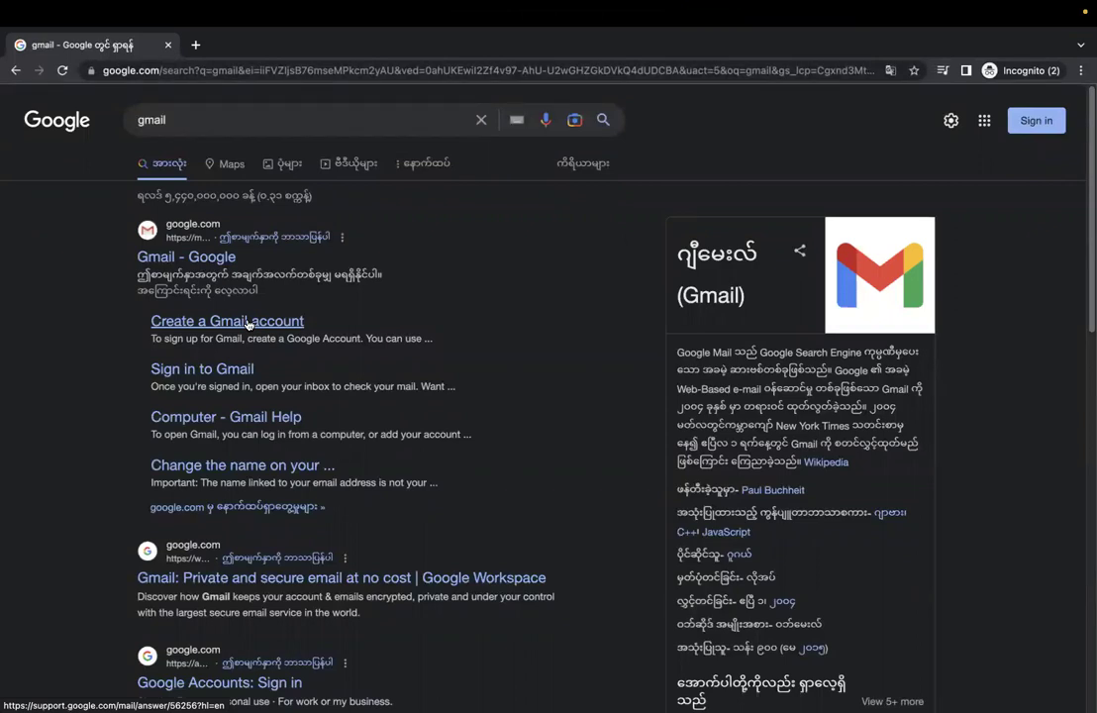
{"action": "left_click", "coordinate": [248, 324]}
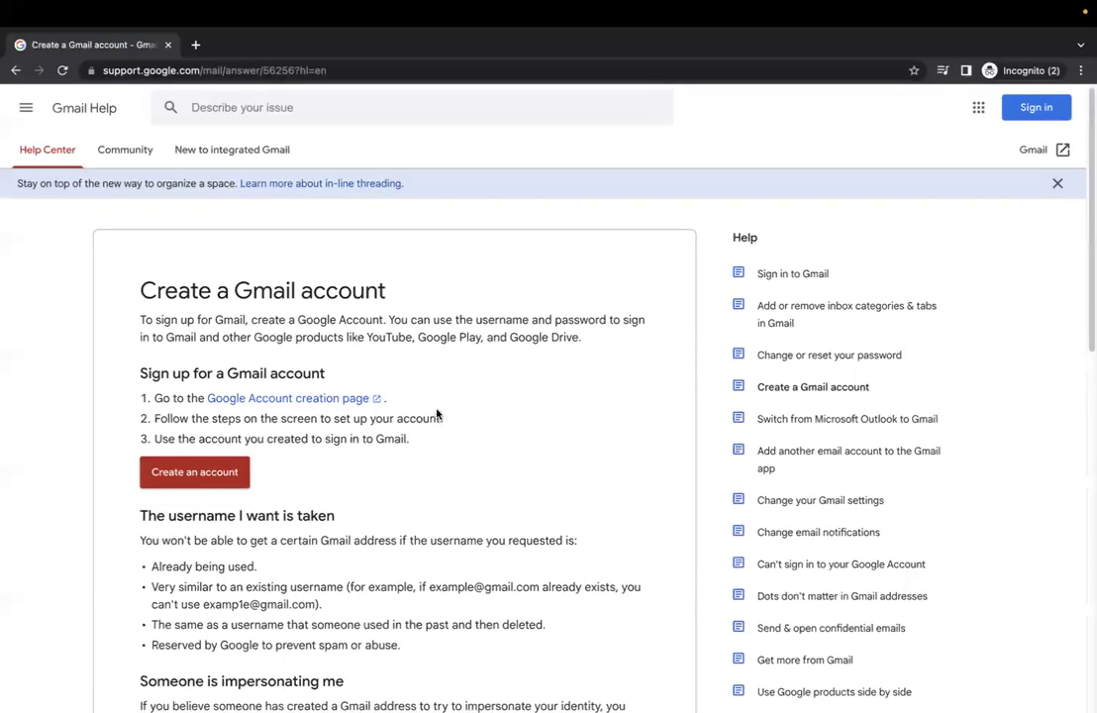
Scroll the help article and start sign-up with its 'Create an account' button
{"action": "scroll", "coordinate": [436, 411], "scroll_direction": "down", "scroll_amount": 7}
{"action": "scroll", "coordinate": [437, 412], "scroll_direction": "up", "scroll_amount": 6}
{"action": "scroll", "coordinate": [190, 380], "scroll_direction": "up", "scroll_amount": 2}
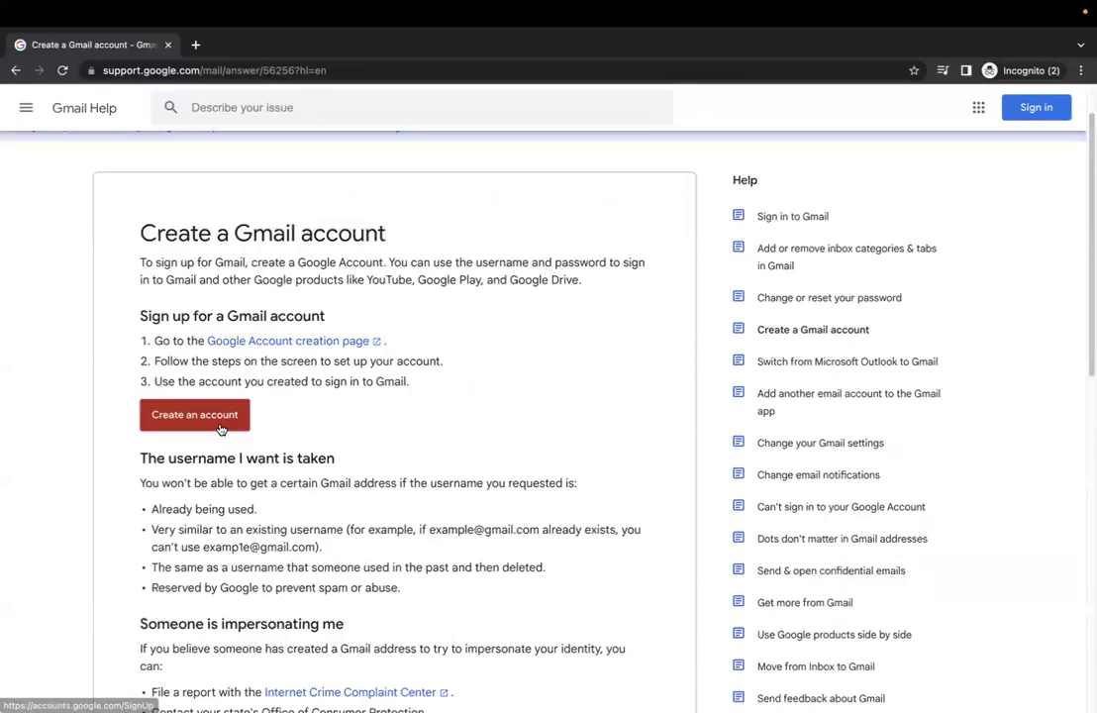
{"action": "left_click_drag", "start_coordinate": [219, 420], "coordinate": [206, 415]}
{"action": "left_click", "coordinate": [202, 416]}
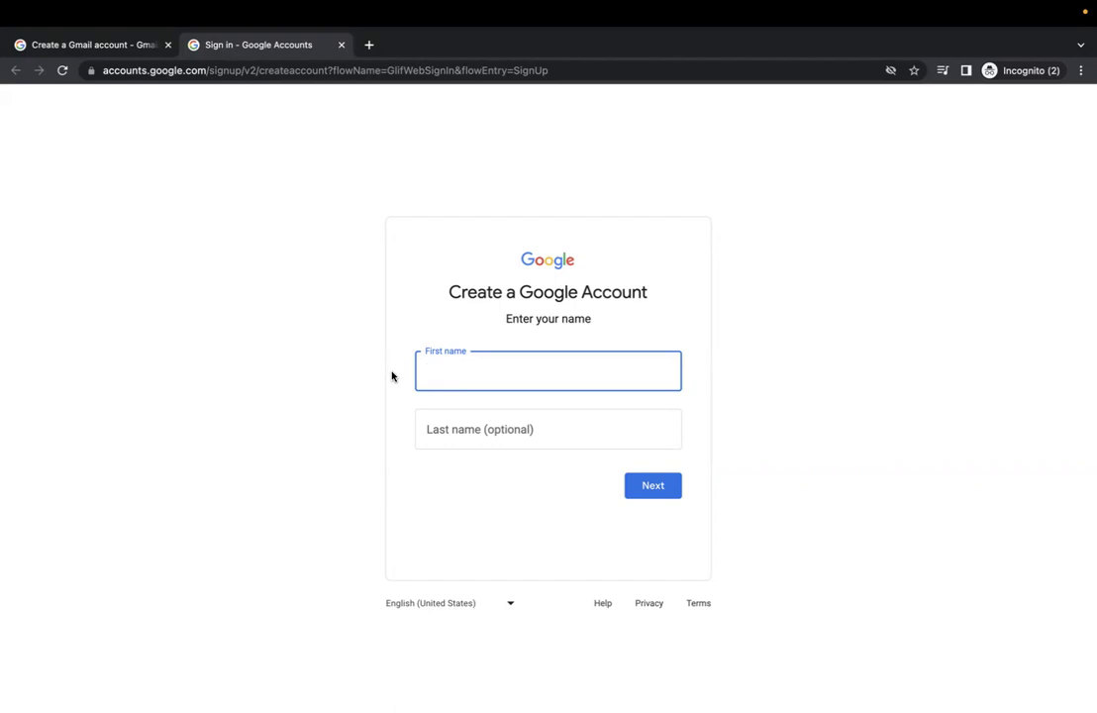
Enter the user's first and last name and continue
{"action": "type", "text": "MM"}
{"action": "key", "text": "Tab"}
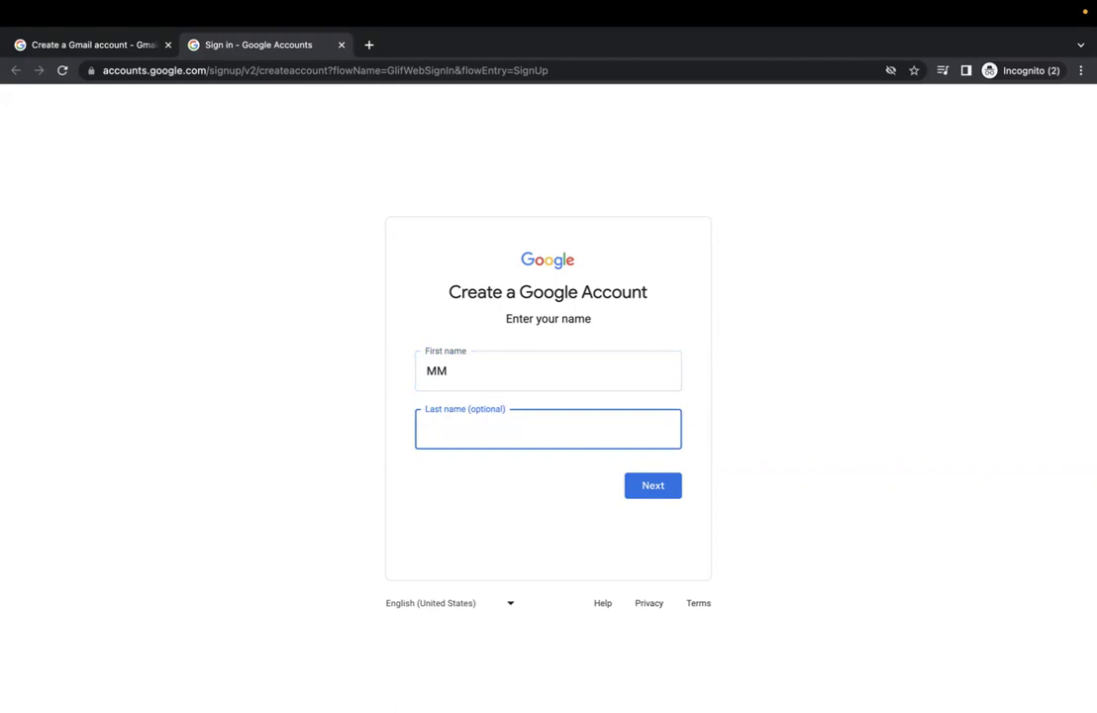
{"action": "type", "text": "UA"}
{"action": "left_click", "coordinate": [642, 486]}
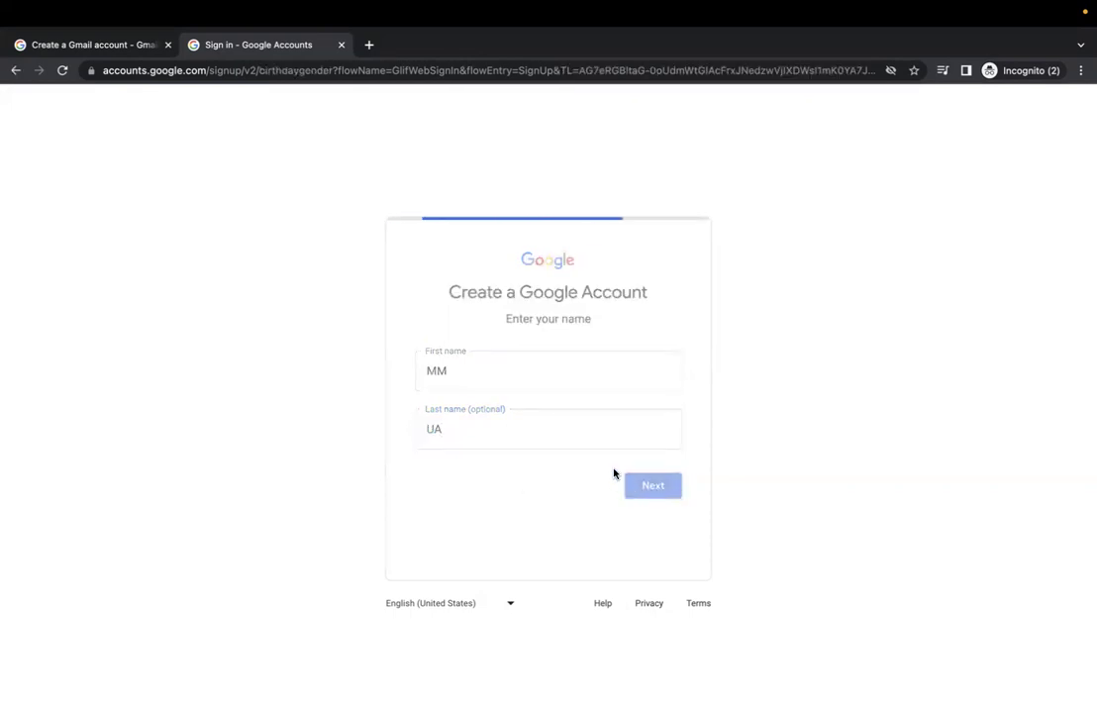
Set the birthday to June 1, 1988 and gender to Male, then continue
{"action": "left_click", "coordinate": [438, 369]}
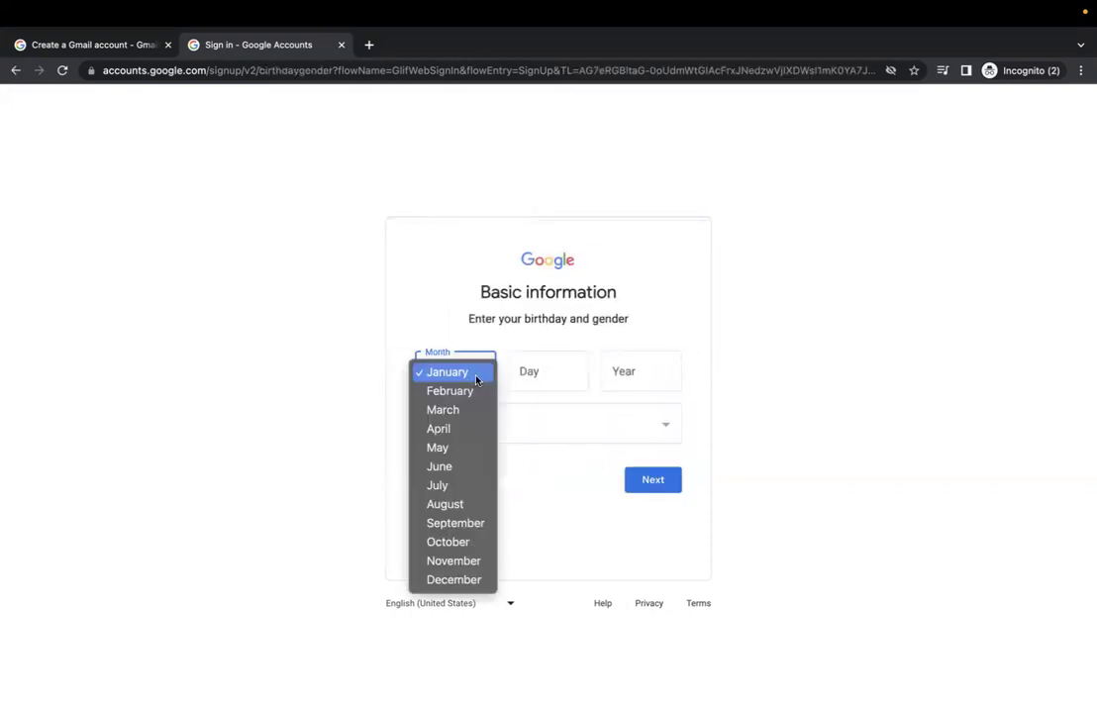
{"action": "left_click", "coordinate": [455, 466]}
{"action": "left_click", "coordinate": [556, 374]}
{"action": "type", "text": "1"}
{"action": "left_click", "coordinate": [642, 369]}
{"action": "type", "text": "1988"}
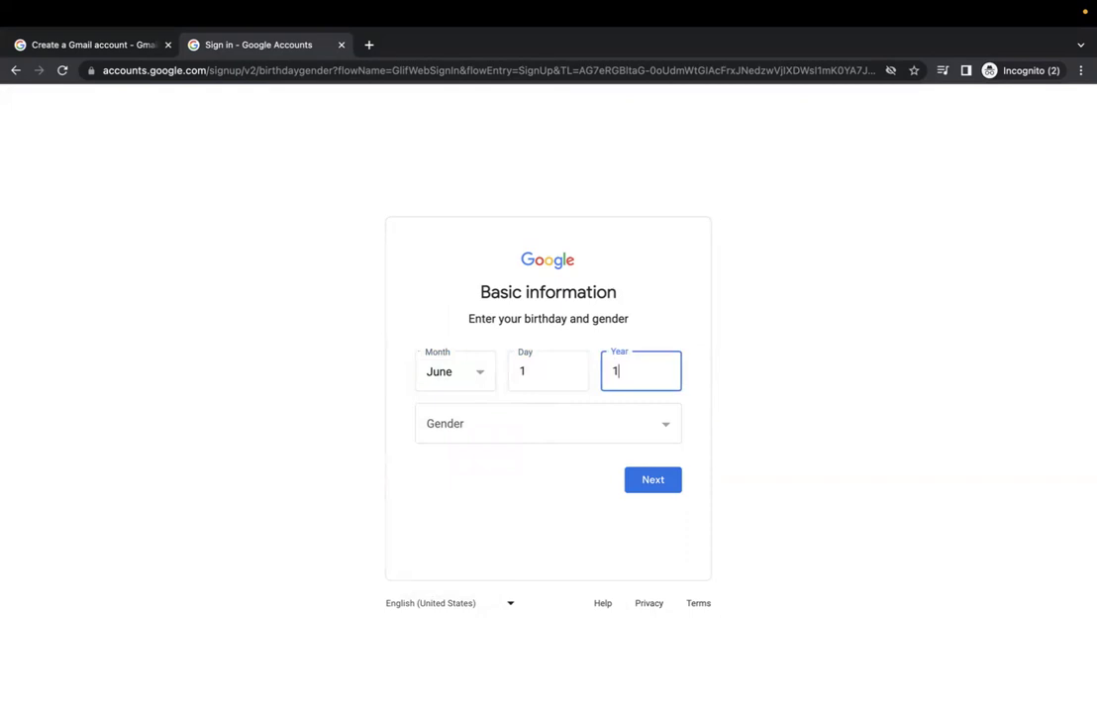
{"action": "left_click", "coordinate": [618, 427]}
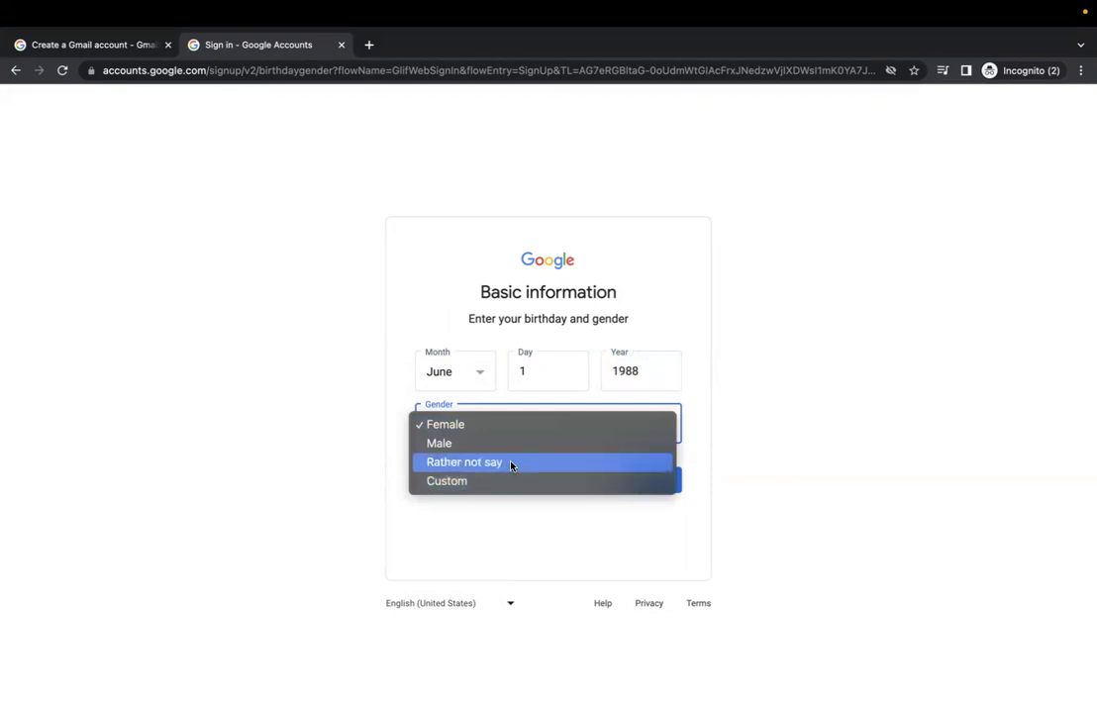
{"action": "left_click", "coordinate": [465, 444]}
{"action": "left_click", "coordinate": [659, 485]}
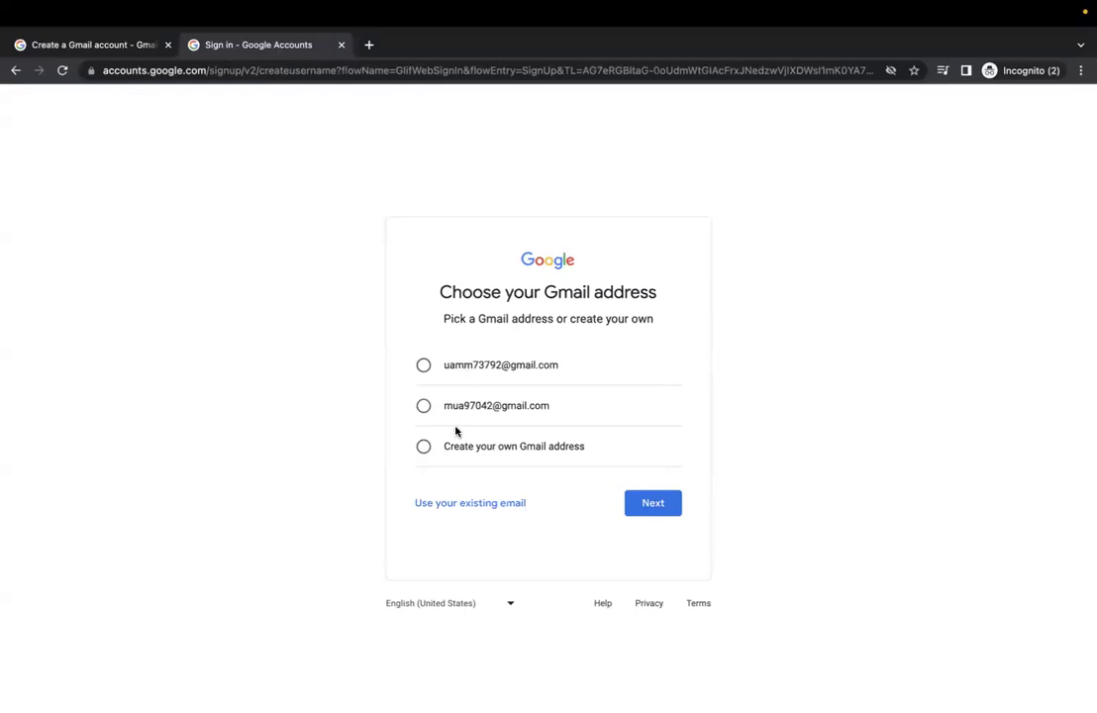
Create a custom Gmail username, lengthening and editing it until Google accepts it
{"action": "left_click", "coordinate": [423, 450]}
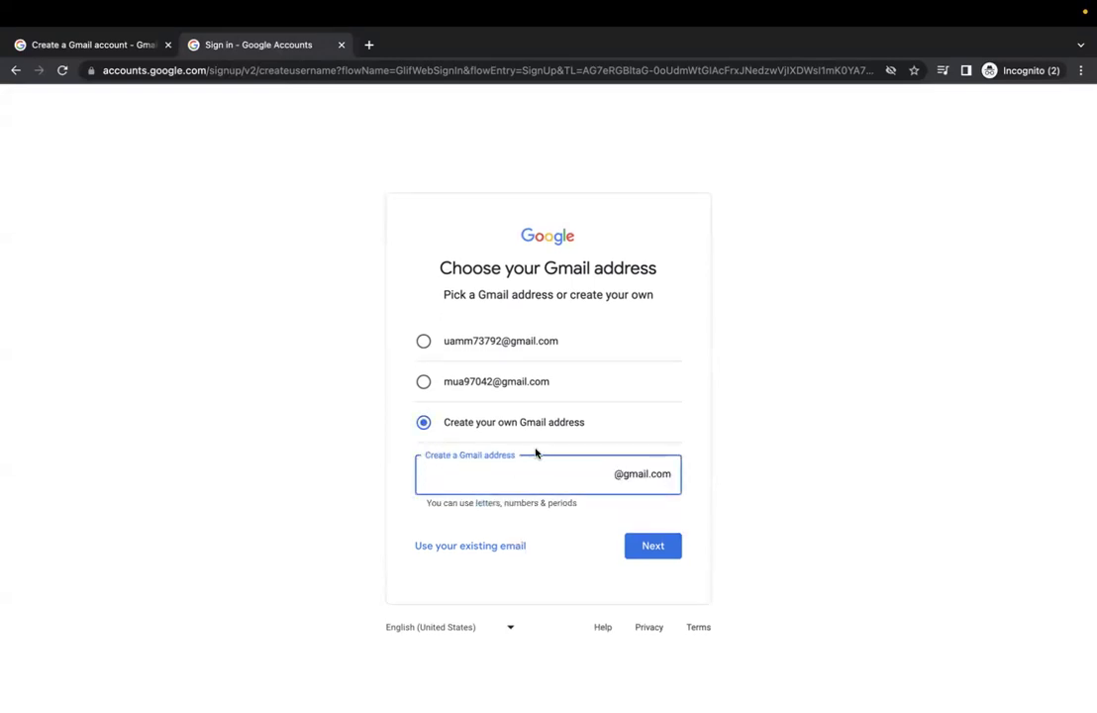
{"action": "left_click", "coordinate": [640, 547]}
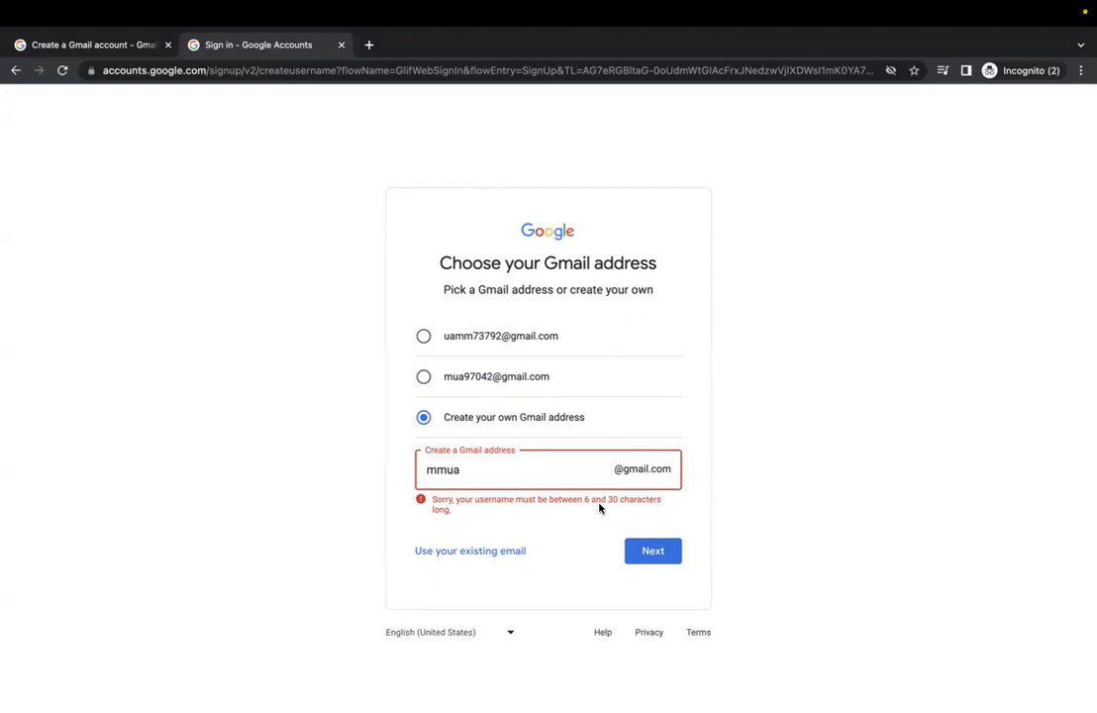
{"action": "left_click", "coordinate": [653, 550]}
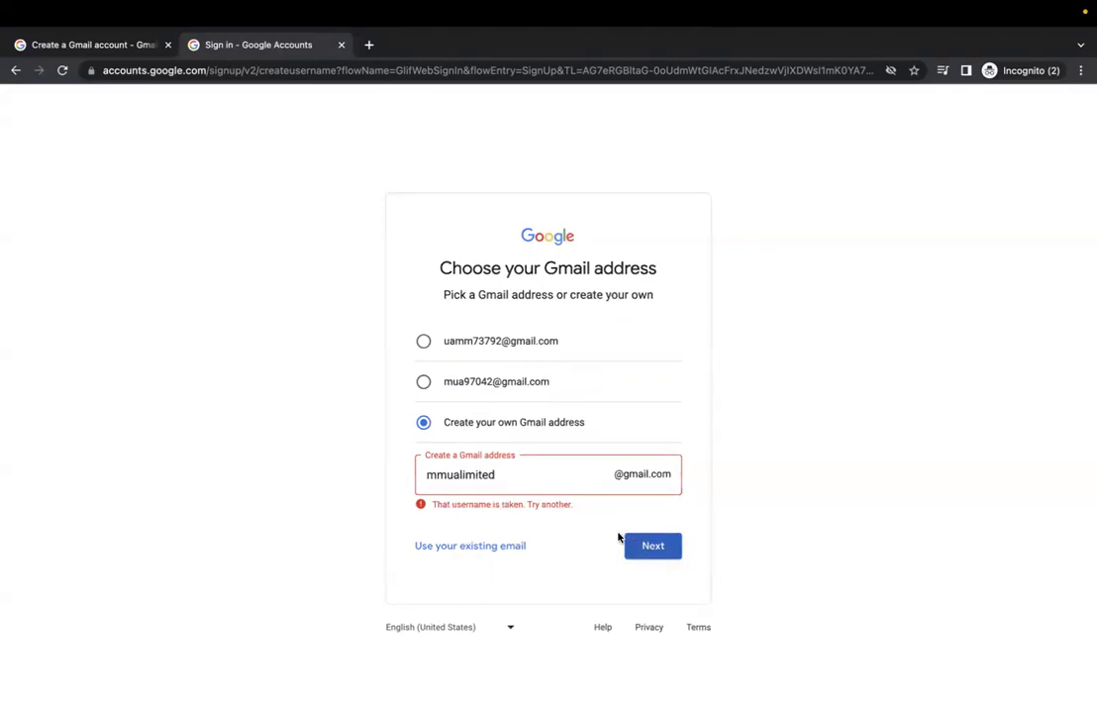
{"action": "left_click_drag", "start_coordinate": [497, 474], "coordinate": [464, 476]}
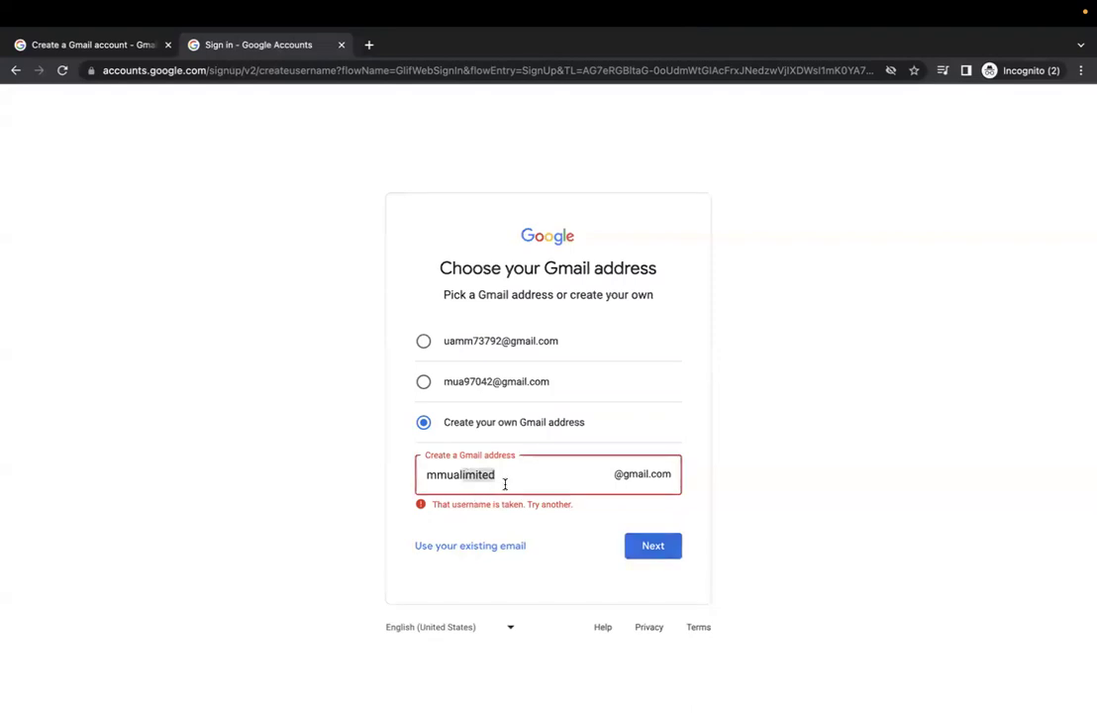
{"action": "key", "text": "BackSpace"}
{"action": "left_click", "coordinate": [648, 544]}
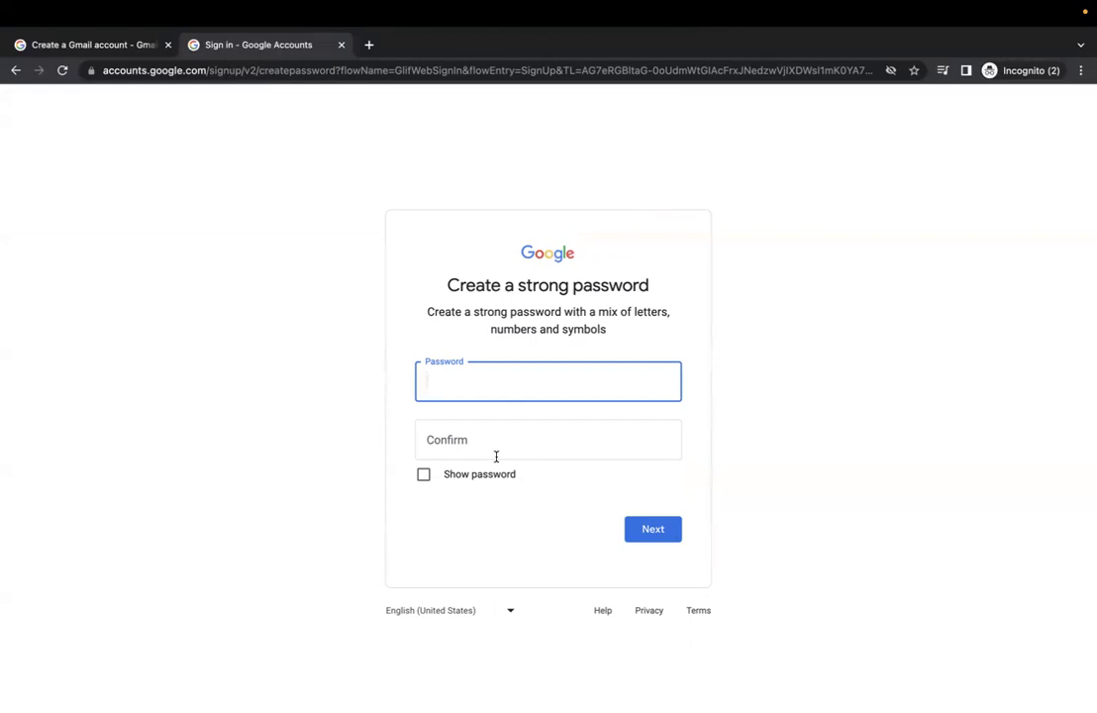
Enter the account password, retype it in the Confirm field, and submit
{"action": "type", "text": "••"}
{"action": "key", "text": "BackSpace"}
{"action": "key", "text": "BackSpace"}
{"action": "type", "text": "•••••••••••••"}
{"action": "left_click", "coordinate": [547, 439]}
{"action": "type", "text": "•••••••••••"}
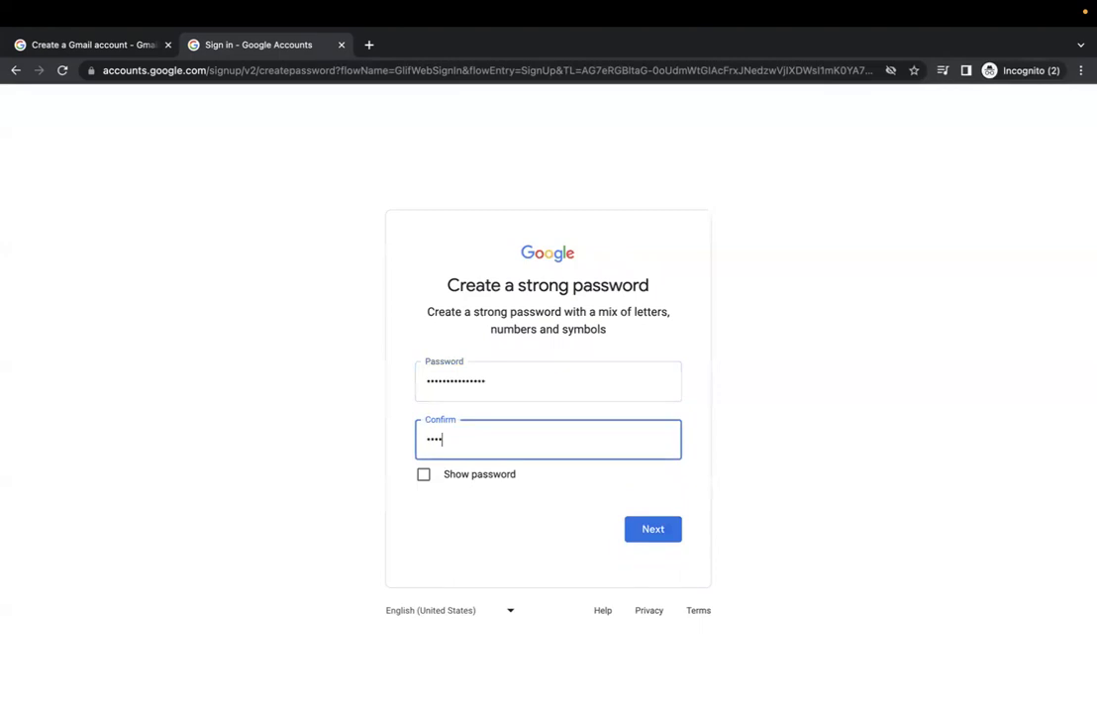
{"action": "type", "text": "••••"}
{"action": "left_click", "coordinate": [655, 532]}
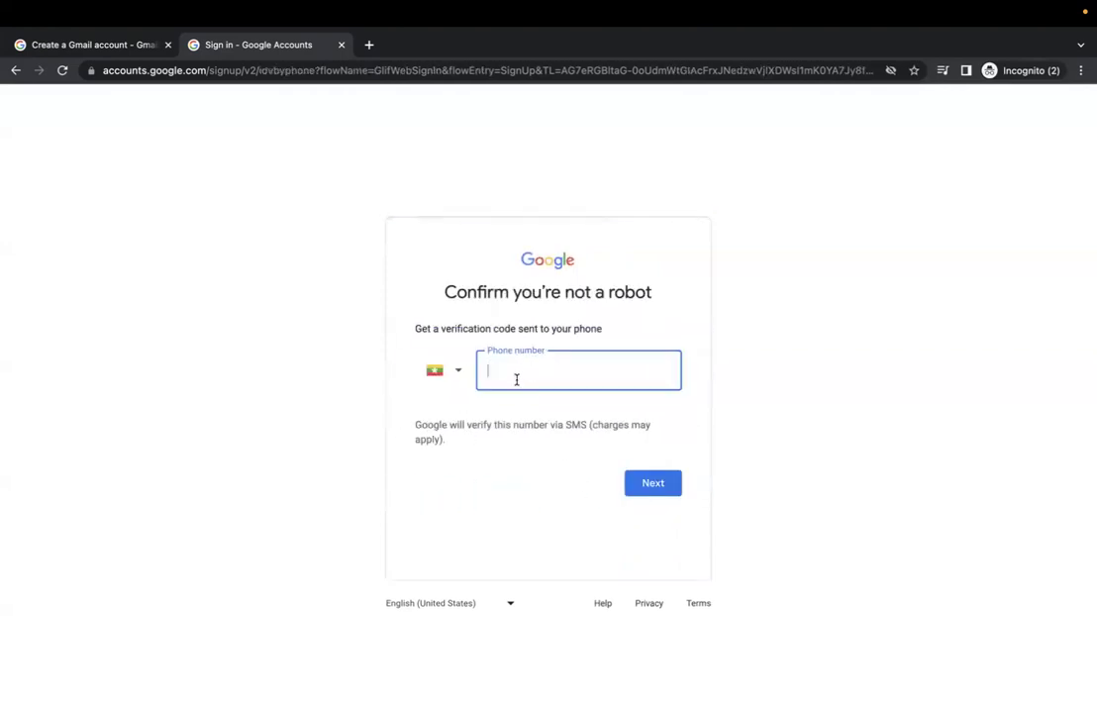
Enter the user's phone number, then submit the 6-digit code texted to it
{"action": "left_click", "coordinate": [638, 484]}
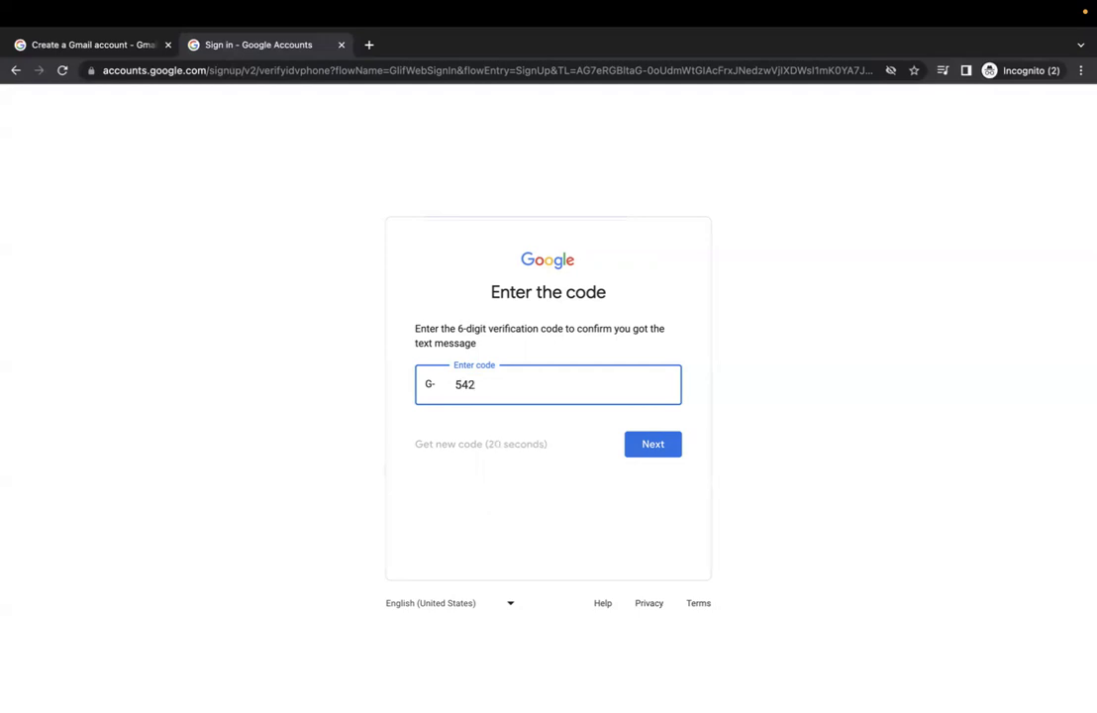
{"action": "type", "text": "74"}
{"action": "left_click", "coordinate": [655, 444]}
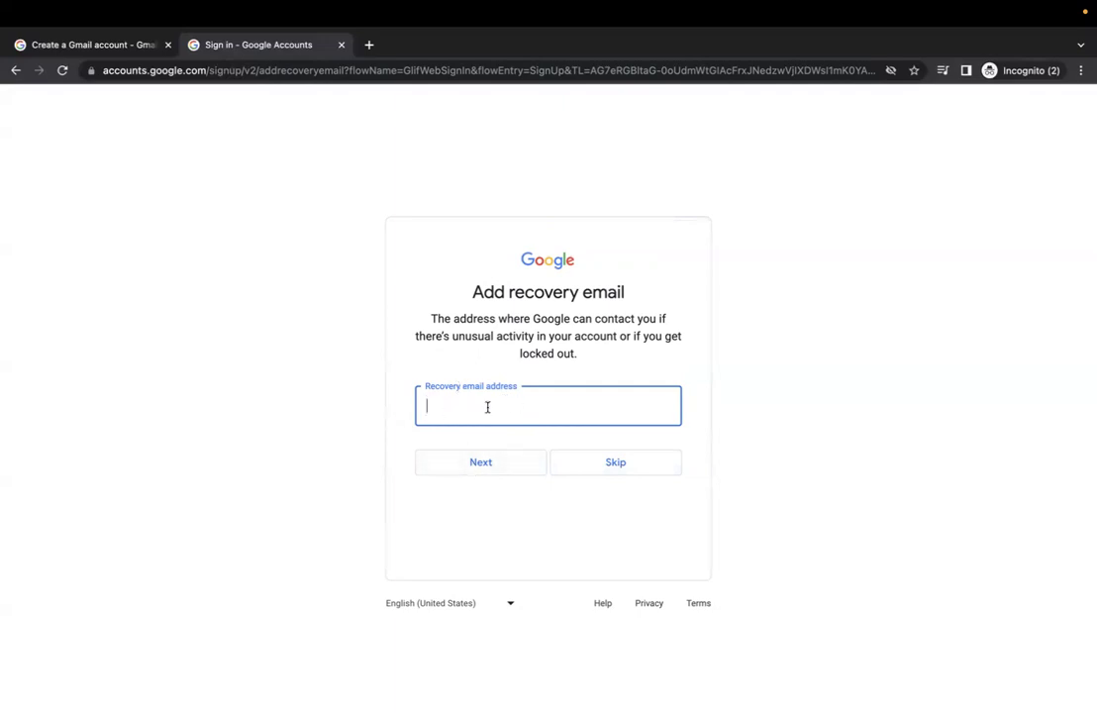
Skip the recovery email, keep the phone as recovery number for all Google services
{"action": "left_click", "coordinate": [630, 471]}
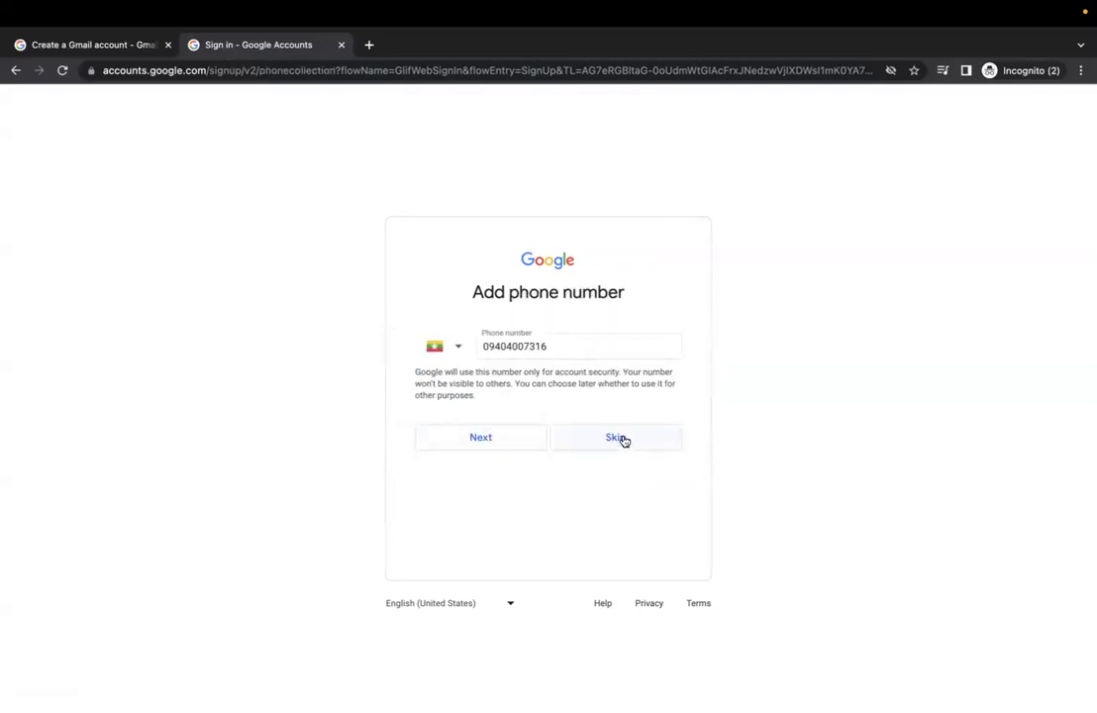
{"action": "left_click", "coordinate": [505, 441]}
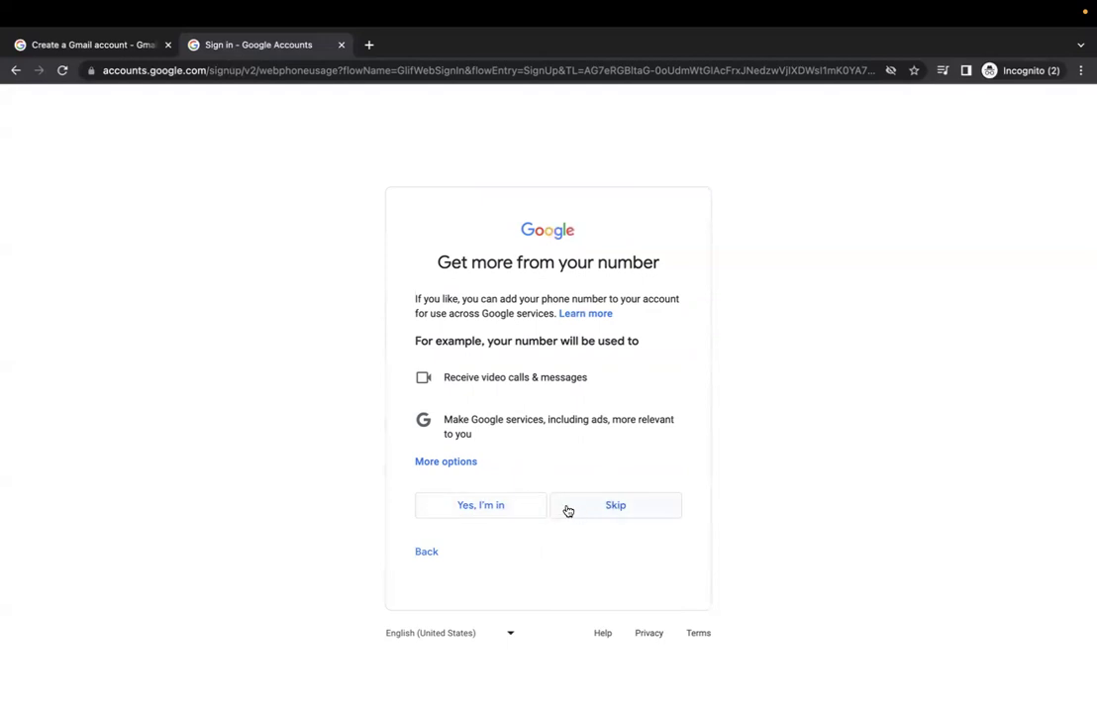
{"action": "left_click", "coordinate": [502, 510]}
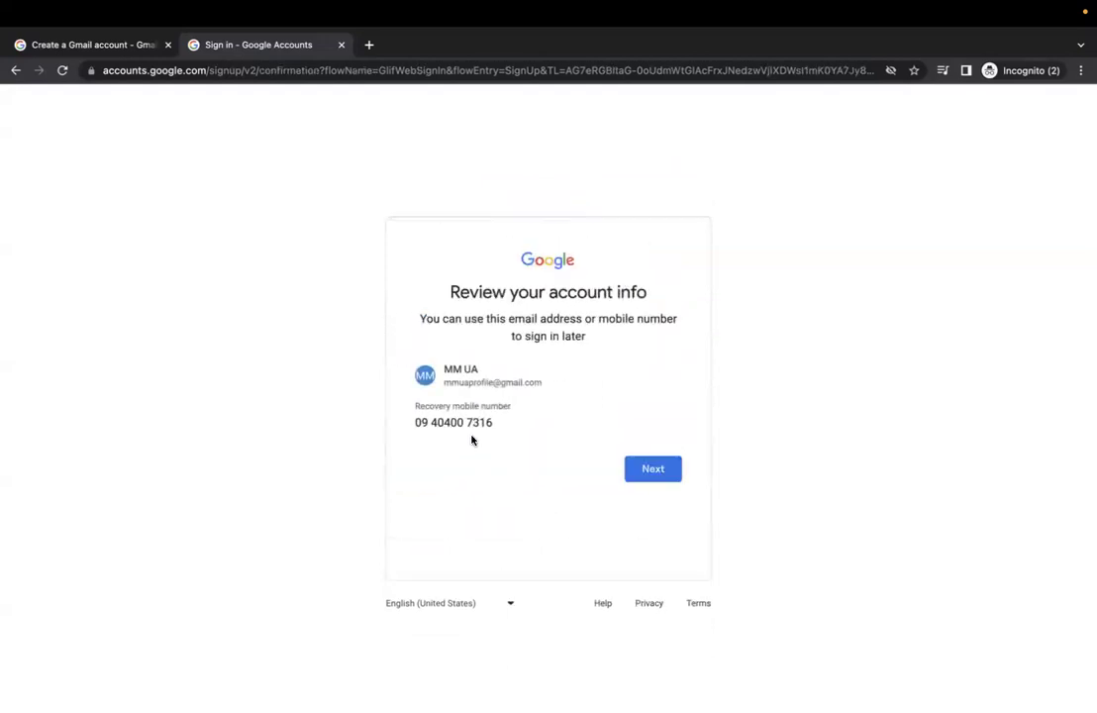
{"action": "left_click", "coordinate": [652, 470]}
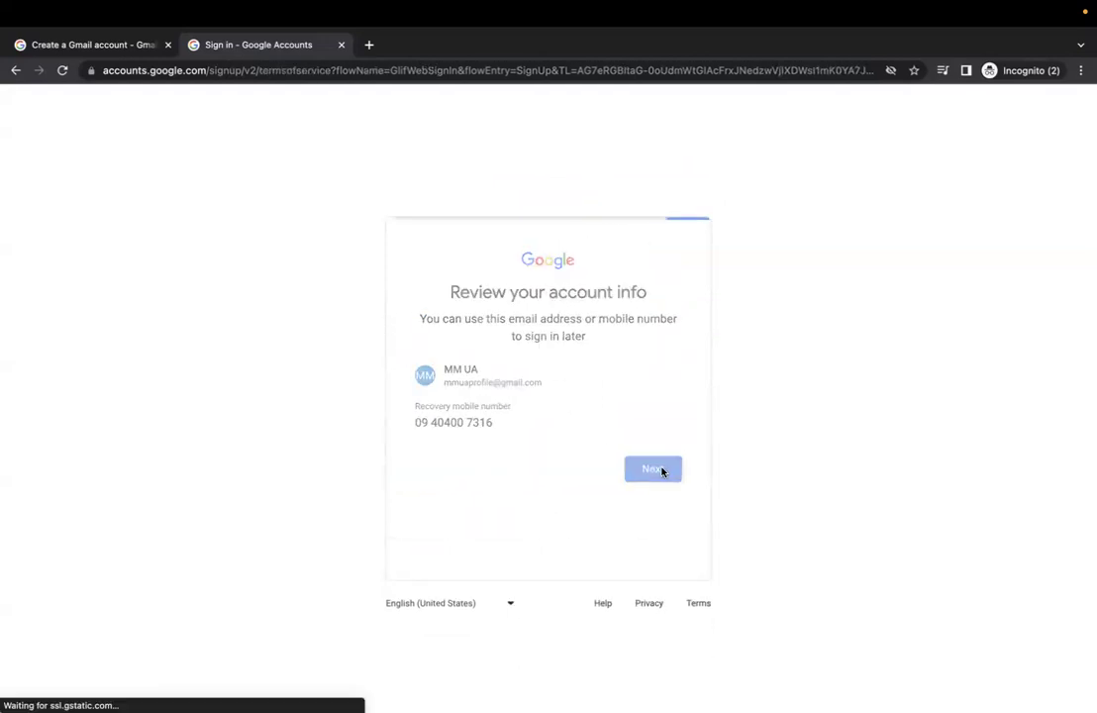
Accept the privacy terms to finish signup and browse the new account's home page
{"action": "scroll", "coordinate": [656, 463], "scroll_direction": "down", "scroll_amount": 6}
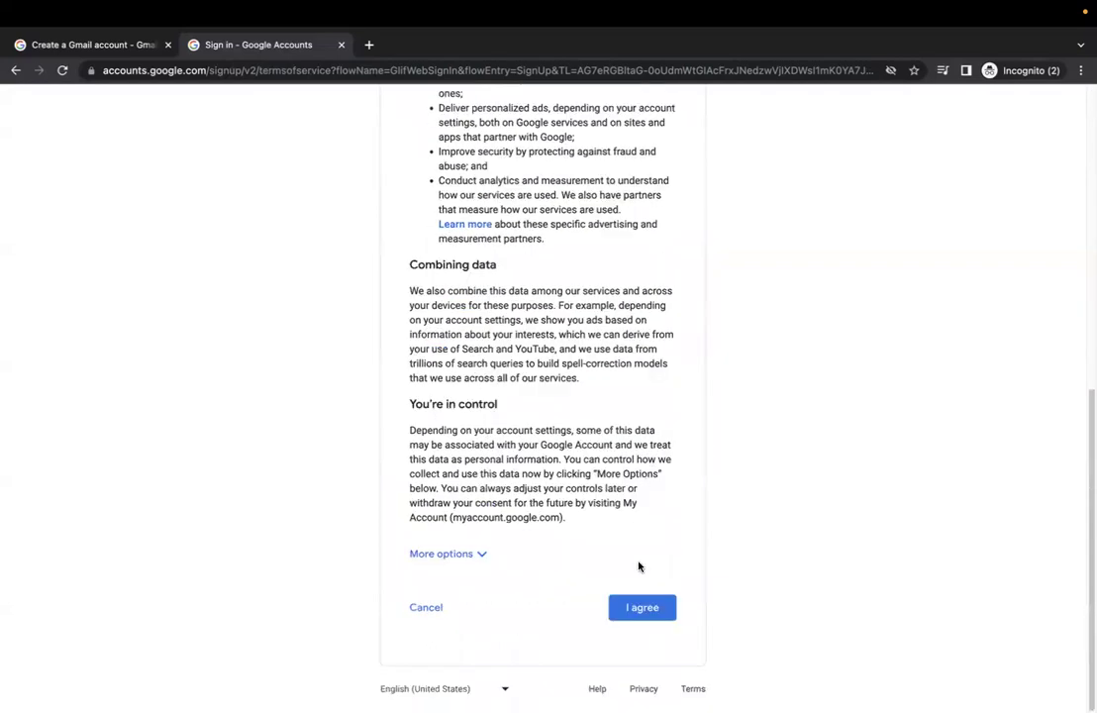
{"action": "left_click", "coordinate": [639, 604]}
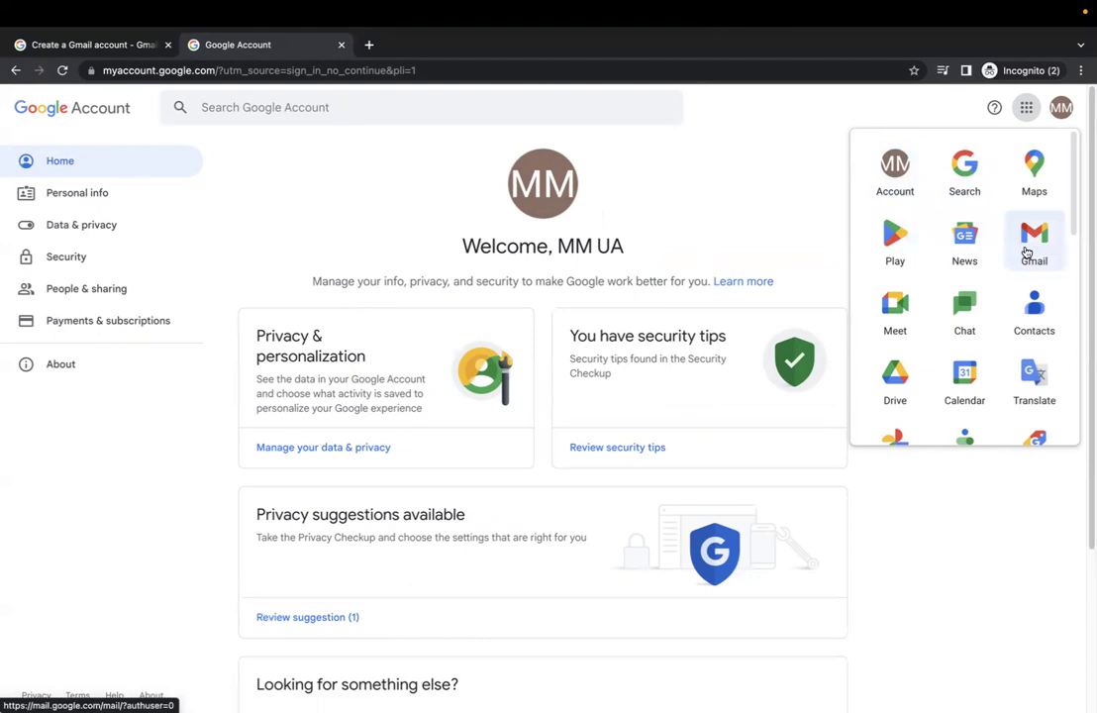
{"action": "scroll", "coordinate": [906, 312], "scroll_direction": "down", "scroll_amount": 2}
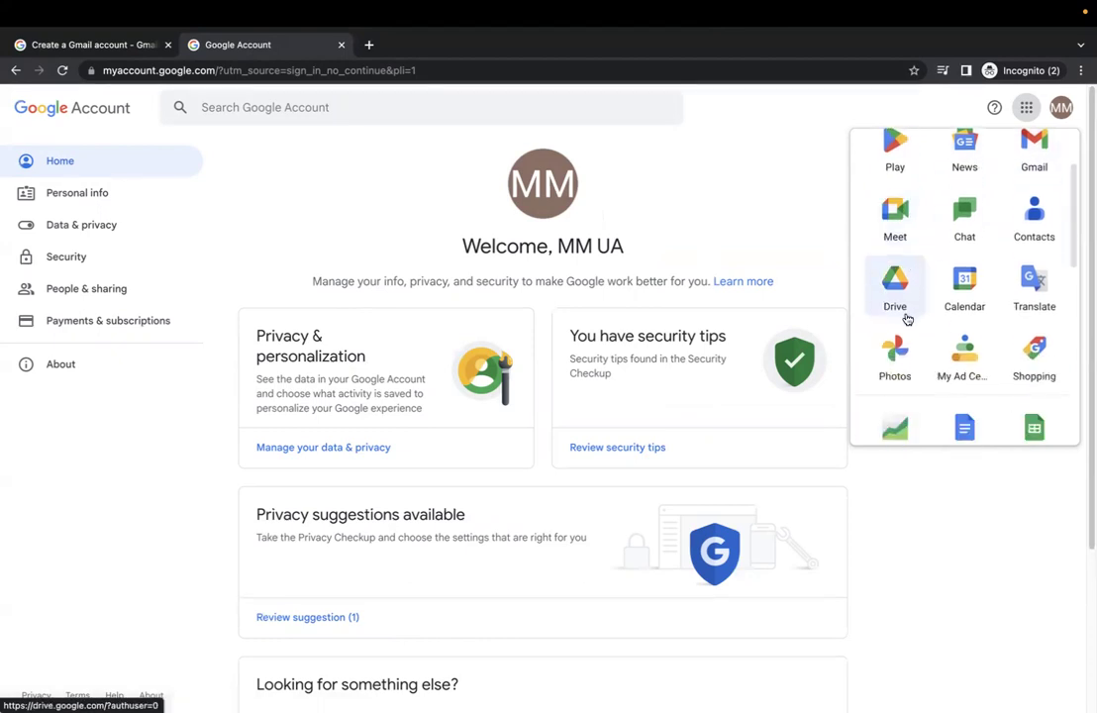
{"action": "scroll", "coordinate": [904, 311], "scroll_direction": "down", "scroll_amount": 5}
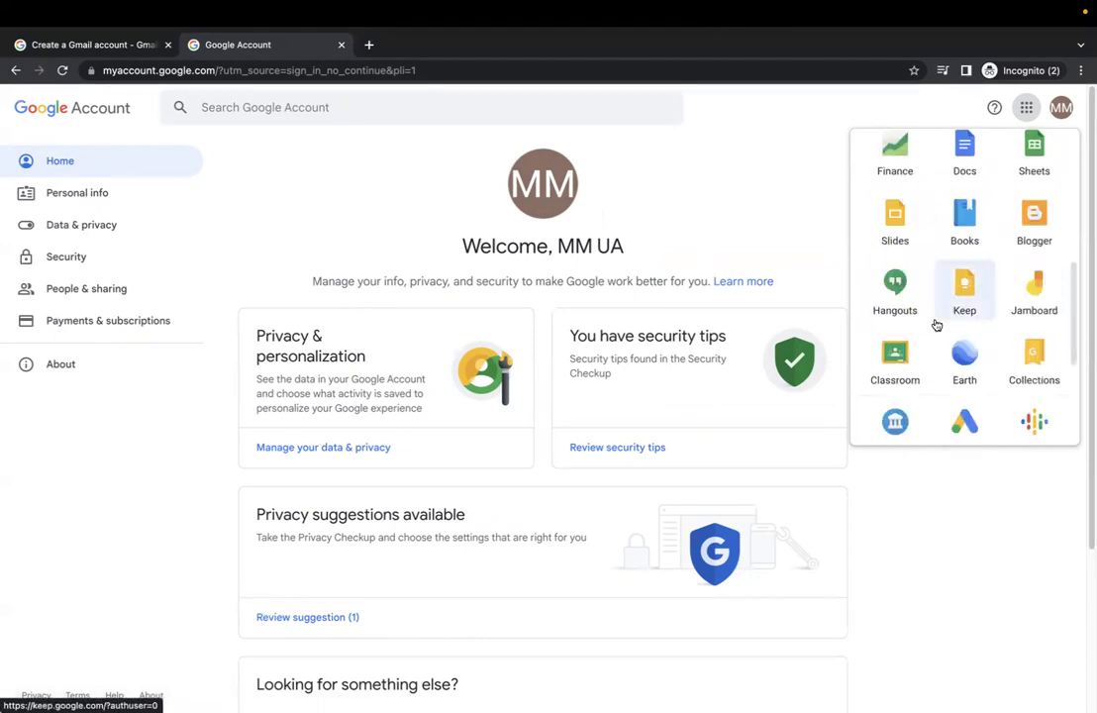
{"action": "scroll", "coordinate": [946, 324], "scroll_direction": "down", "scroll_amount": 3}
{"action": "scroll", "coordinate": [946, 320], "scroll_direction": "up", "scroll_amount": 6}
{"action": "scroll", "coordinate": [947, 321], "scroll_direction": "up", "scroll_amount": 2}
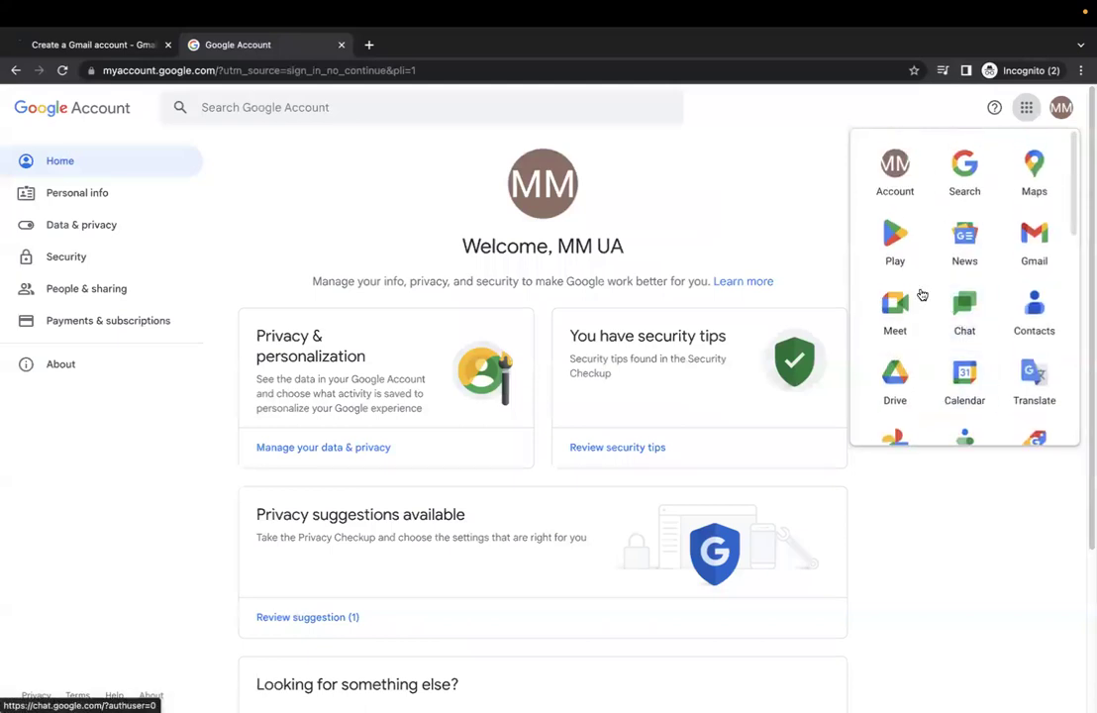
Open Gmail from the apps list, dismiss the Chat and Meet popup, and expand More folders
{"action": "left_click", "coordinate": [1035, 240]}
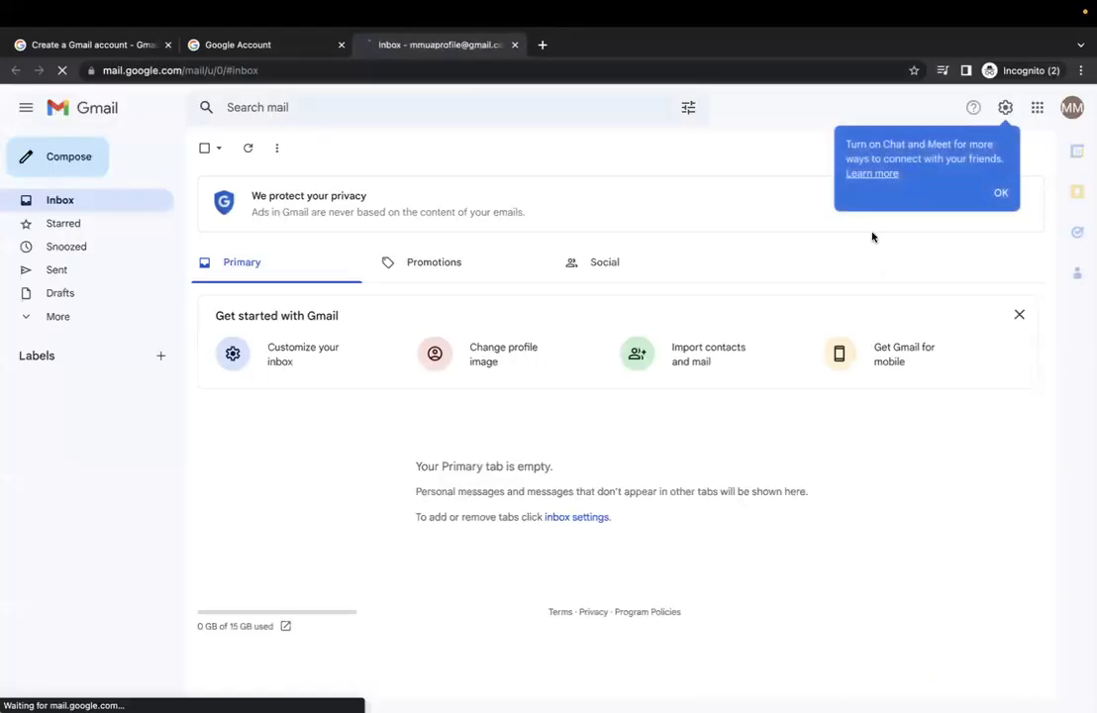
{"action": "left_click", "coordinate": [999, 193]}
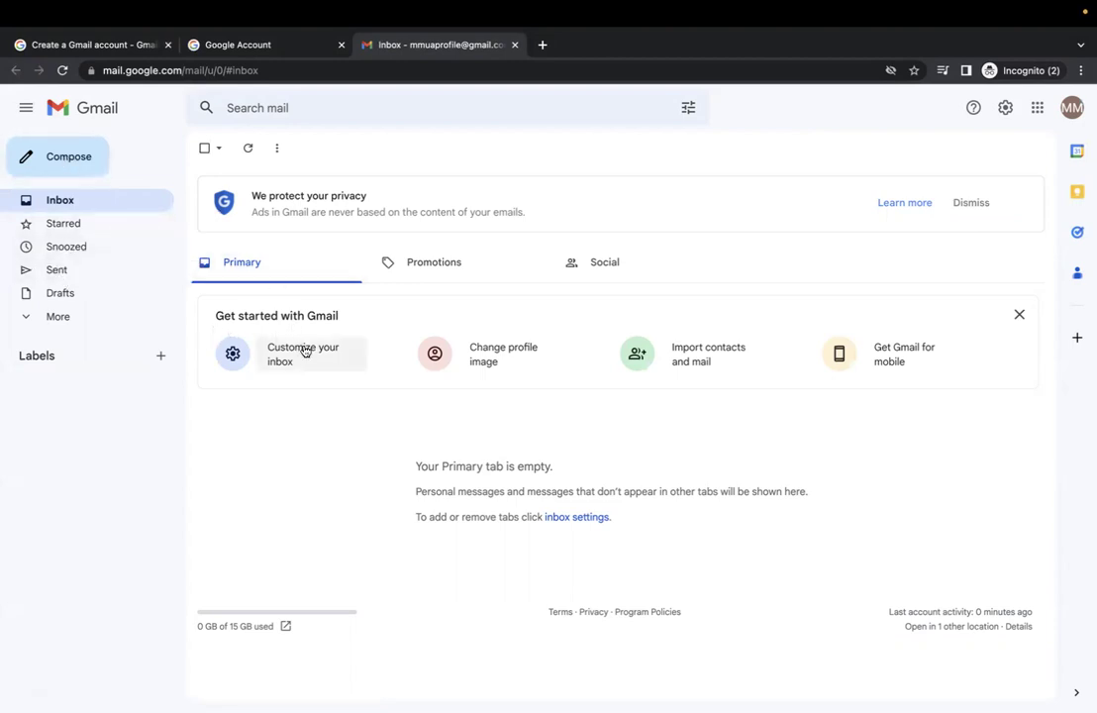
{"action": "left_click", "coordinate": [98, 205]}
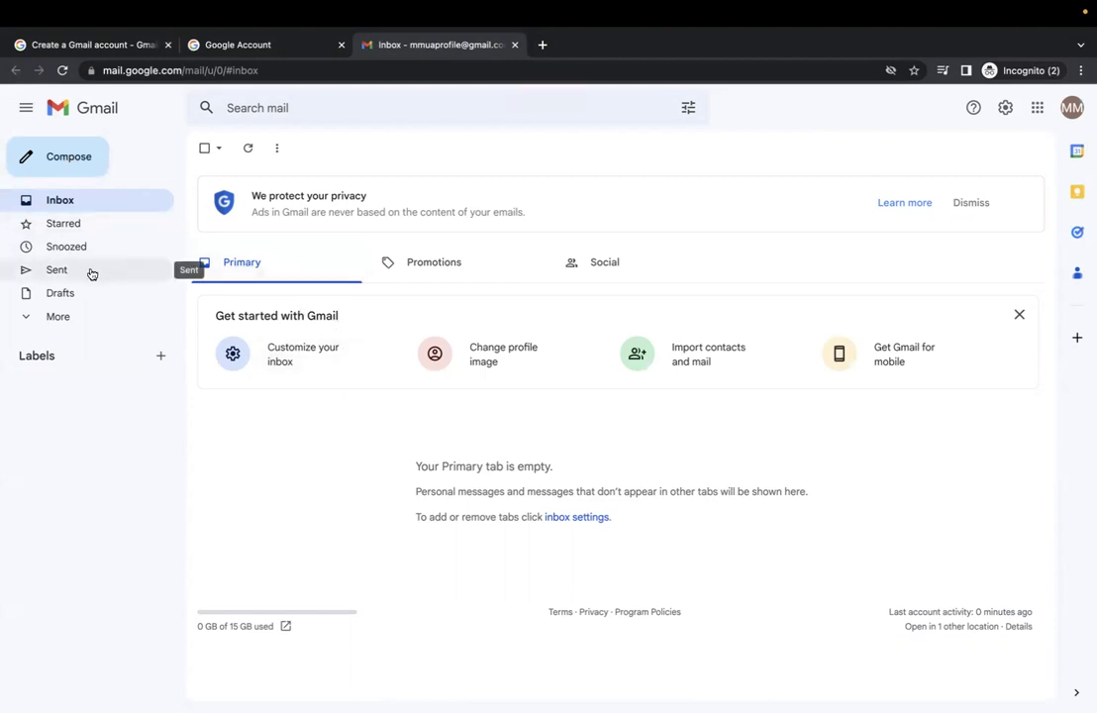
{"action": "left_click", "coordinate": [58, 316]}
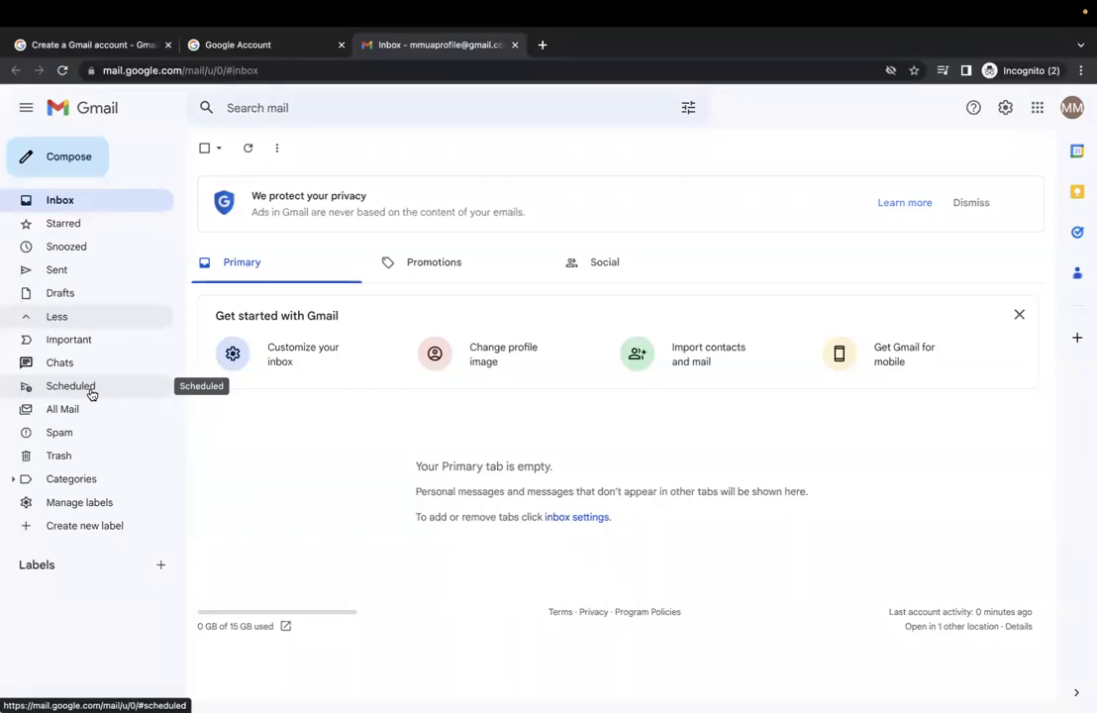
Start a new message addressed to the main recipient's e-mail
{"action": "left_click", "coordinate": [69, 171]}
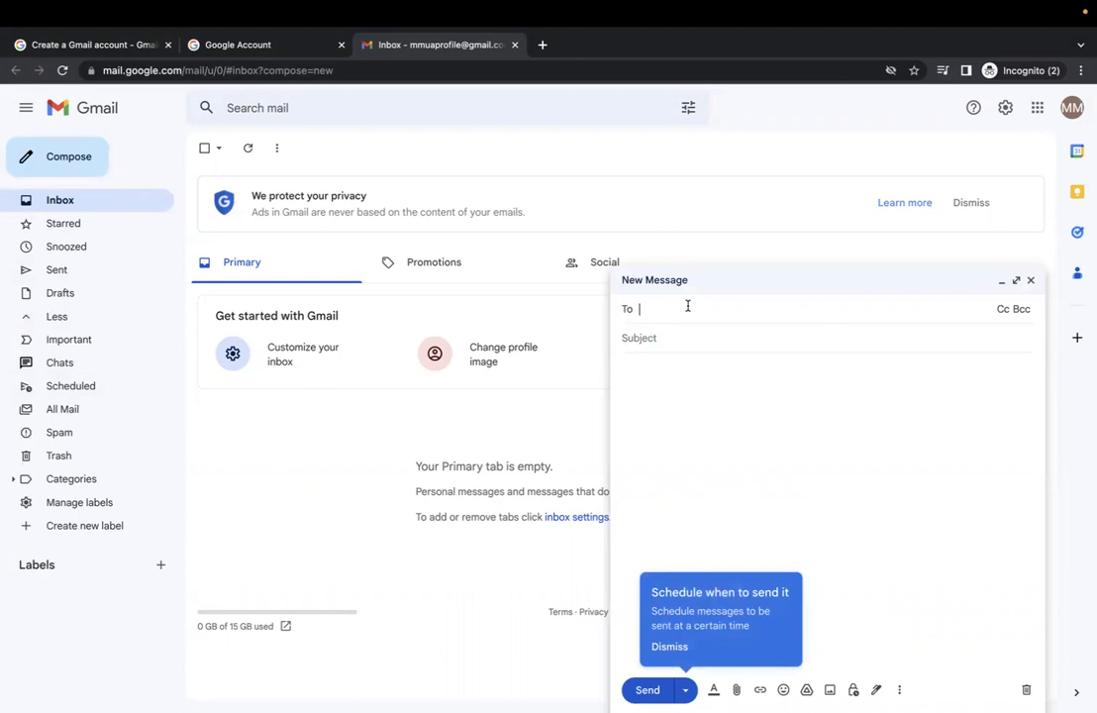
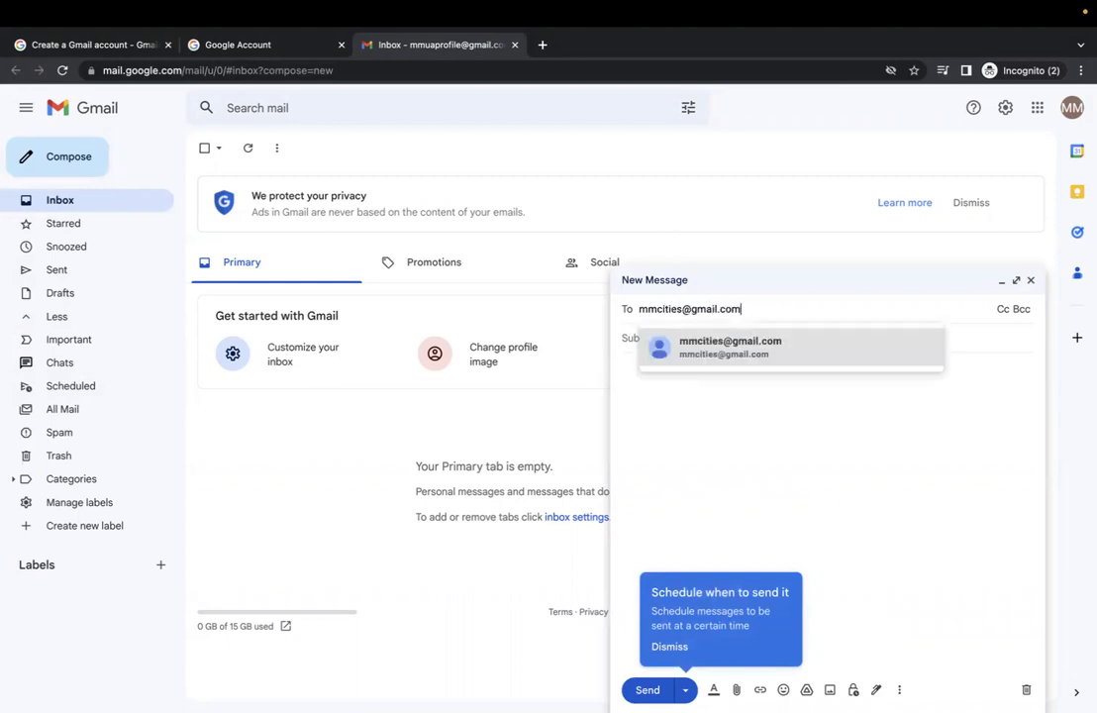
{"action": "left_click", "coordinate": [787, 352]}
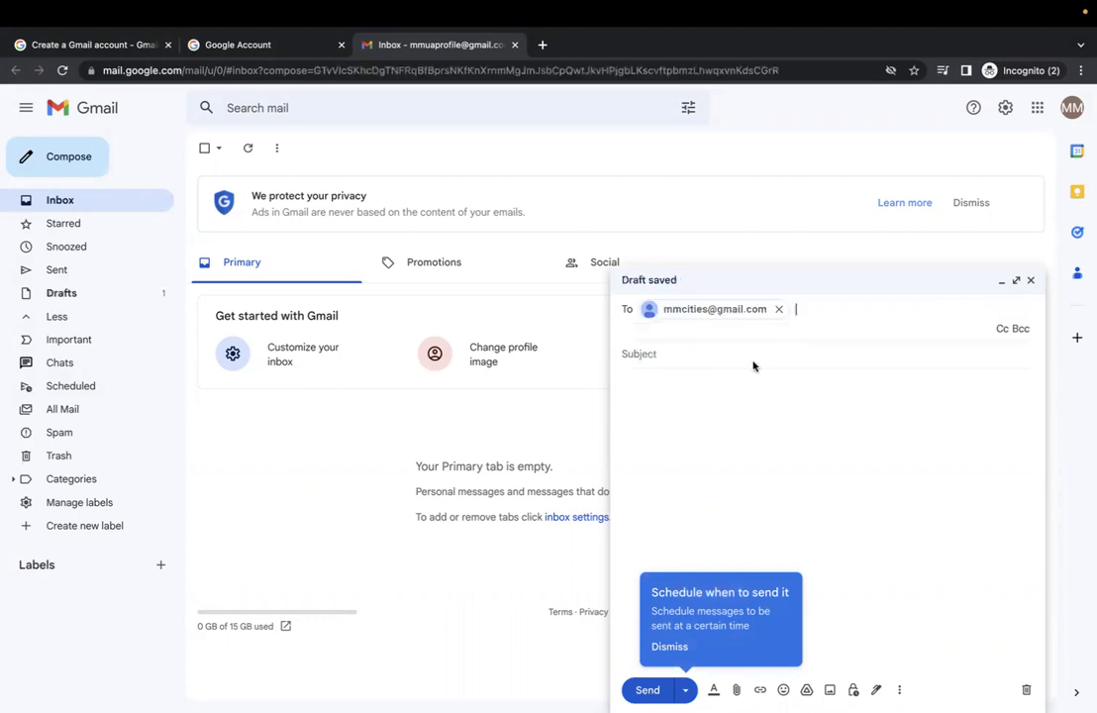
Add two company e-mail addresses to the Cc line from the suggestions
{"action": "left_click", "coordinate": [1001, 331]}
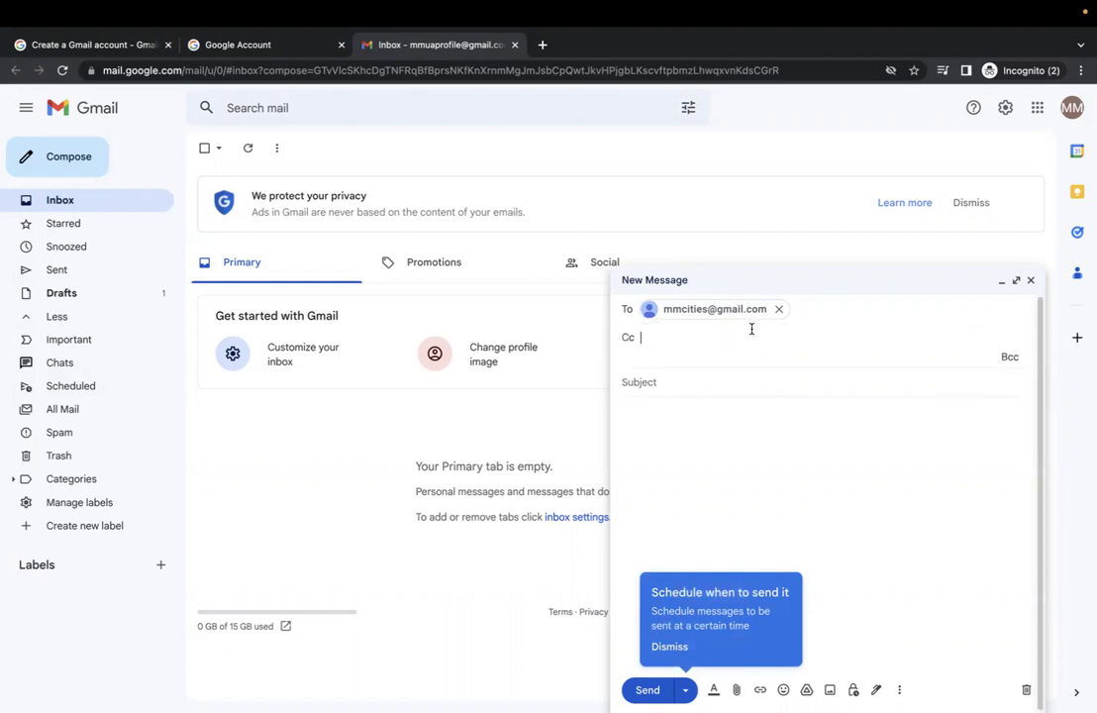
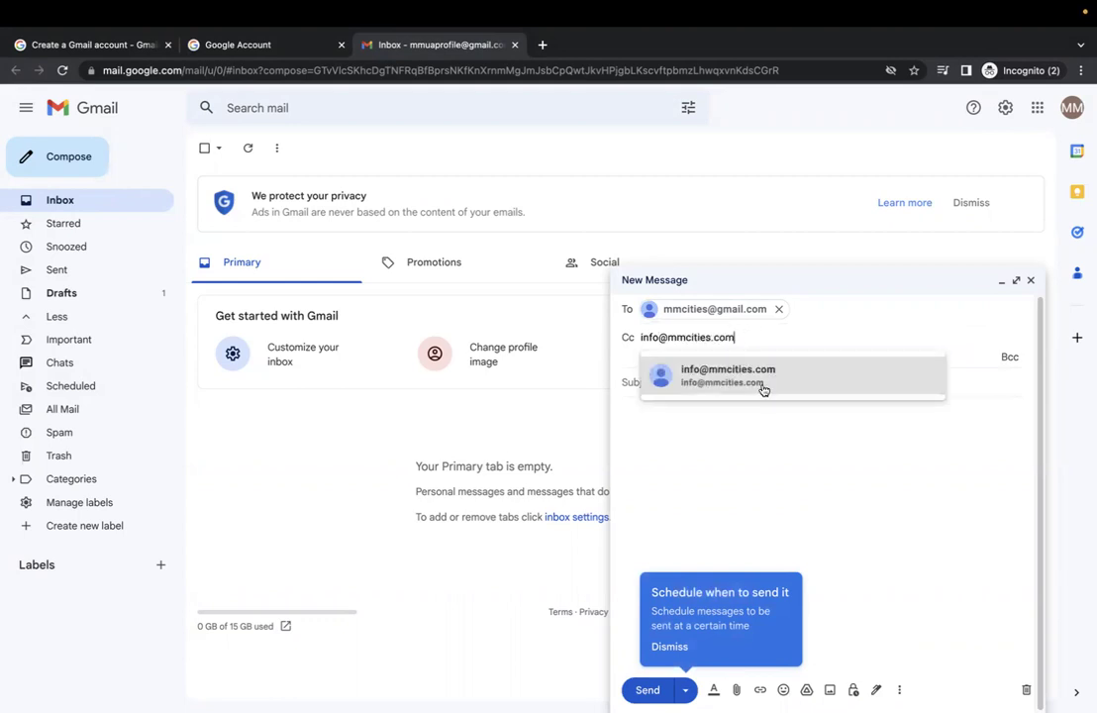
{"action": "left_click", "coordinate": [768, 377]}
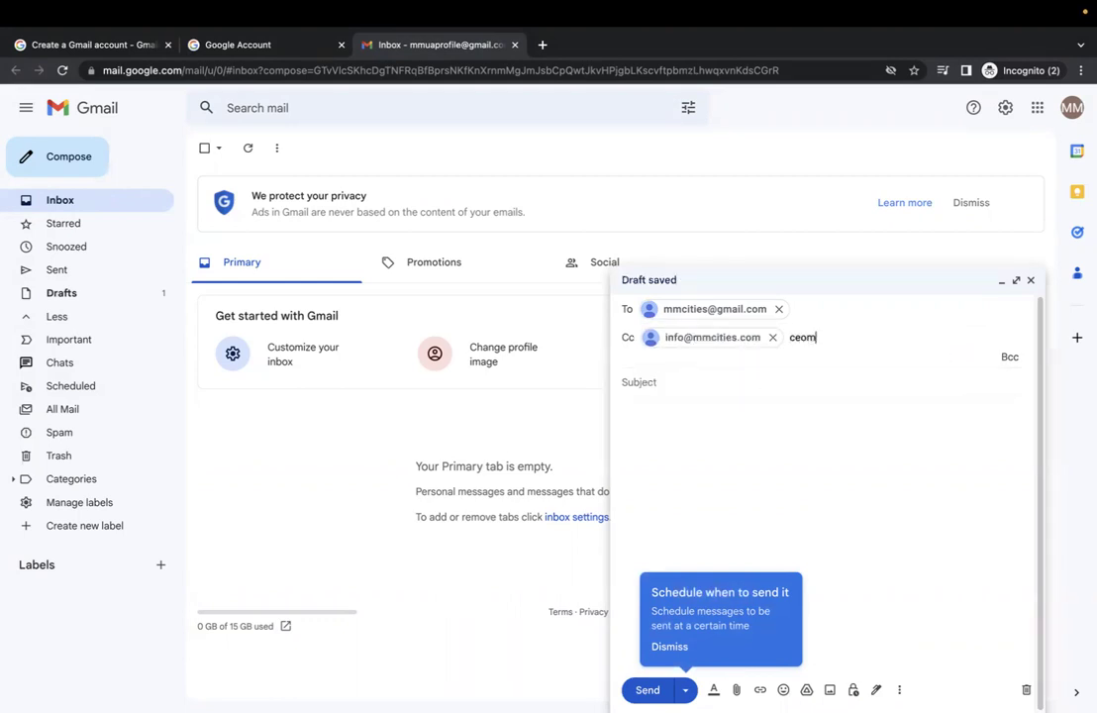
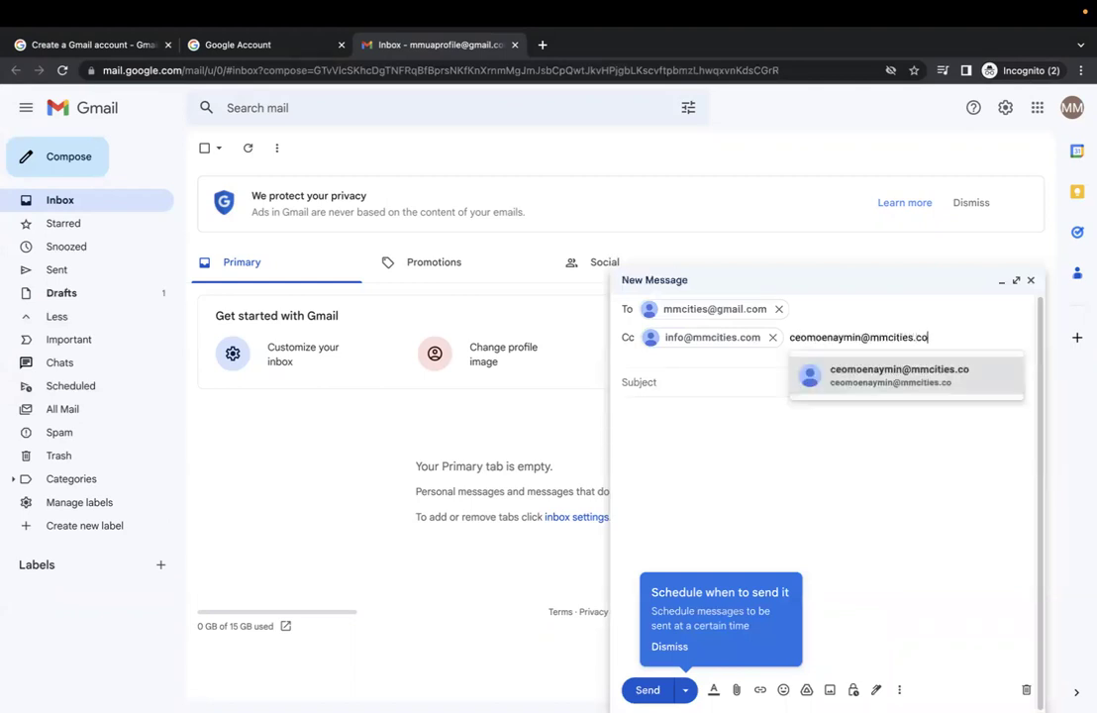
{"action": "left_click", "coordinate": [890, 367]}
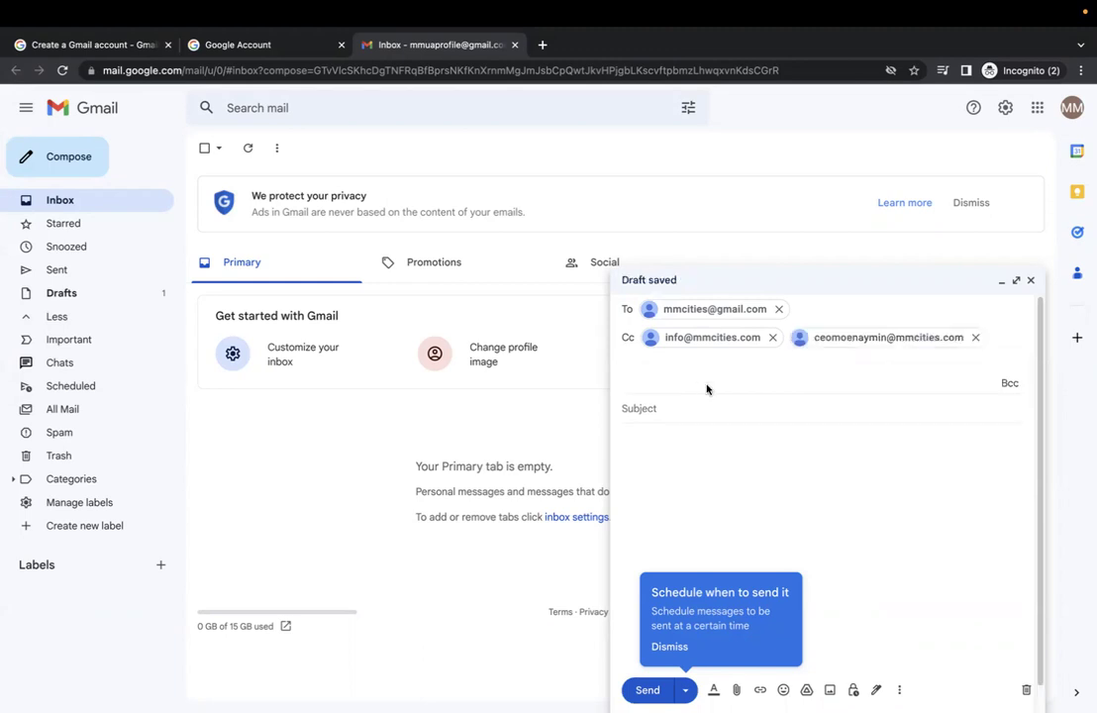
{"action": "left_click", "coordinate": [672, 408]}
Enter subject 'testing' and body 'Testing and hello', skip attaching a file, then view Send options
{"action": "type", "text": "testing"}
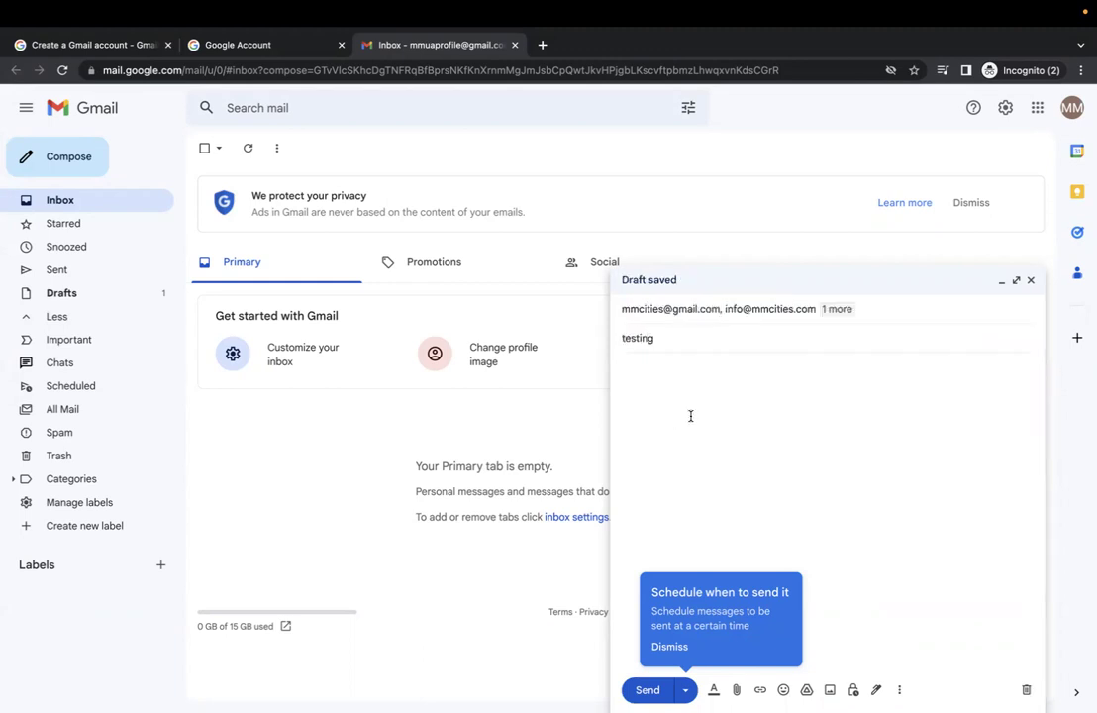
{"action": "left_click", "coordinate": [691, 416]}
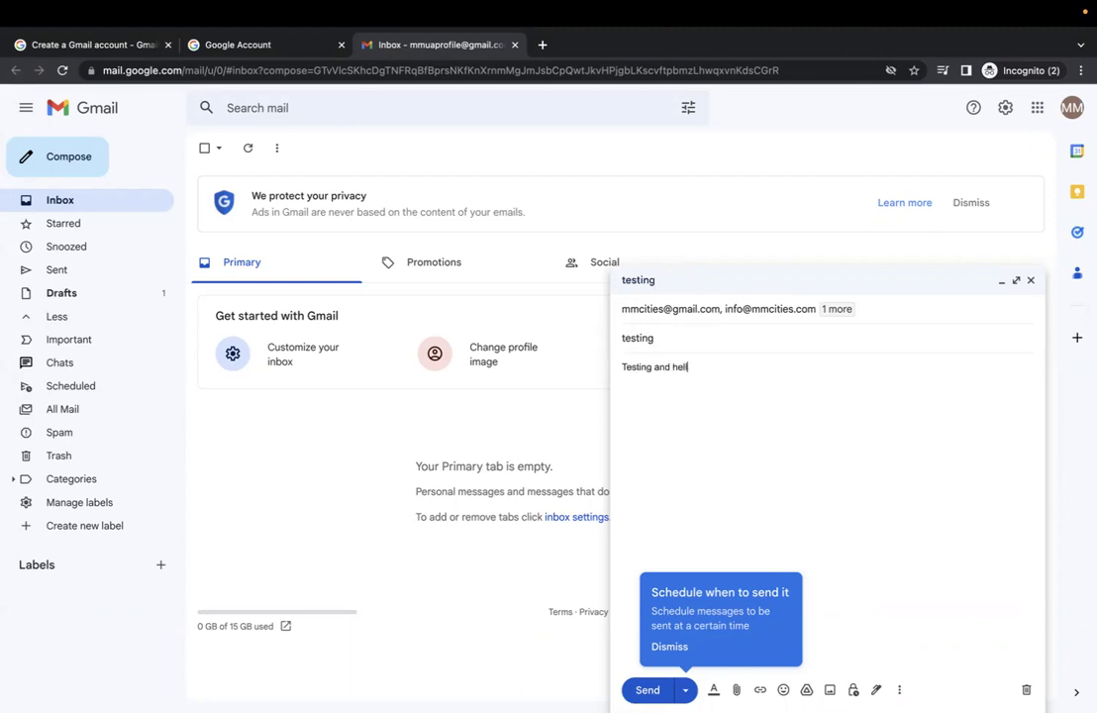
{"action": "left_click", "coordinate": [736, 689]}
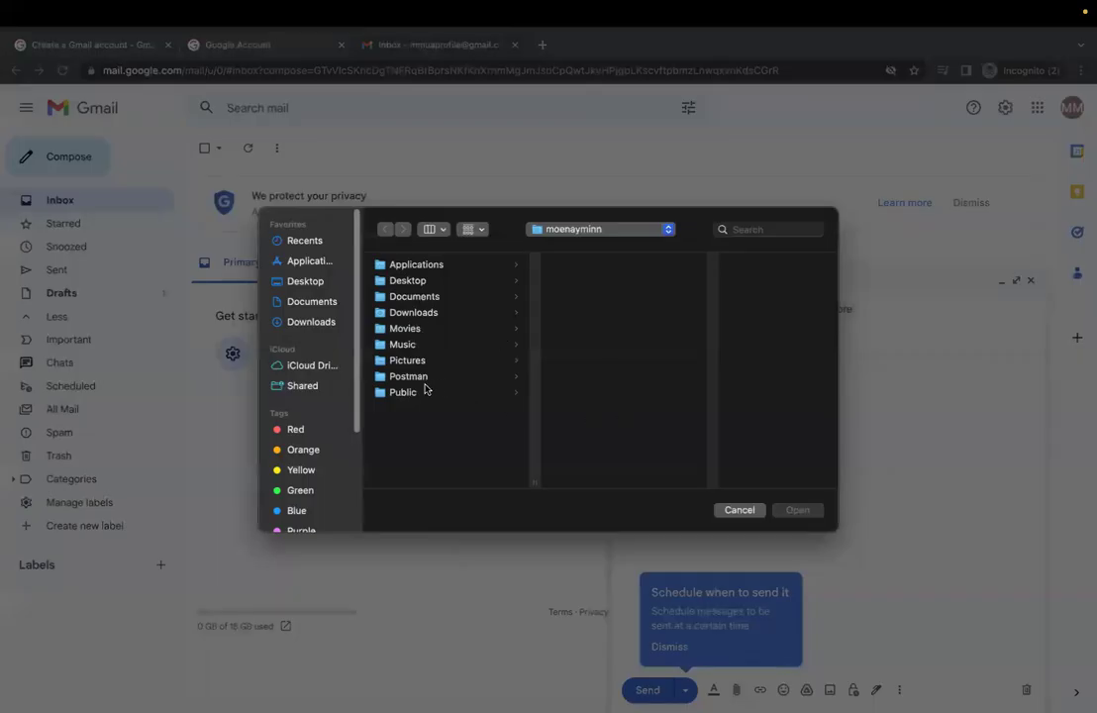
{"action": "left_click", "coordinate": [732, 509]}
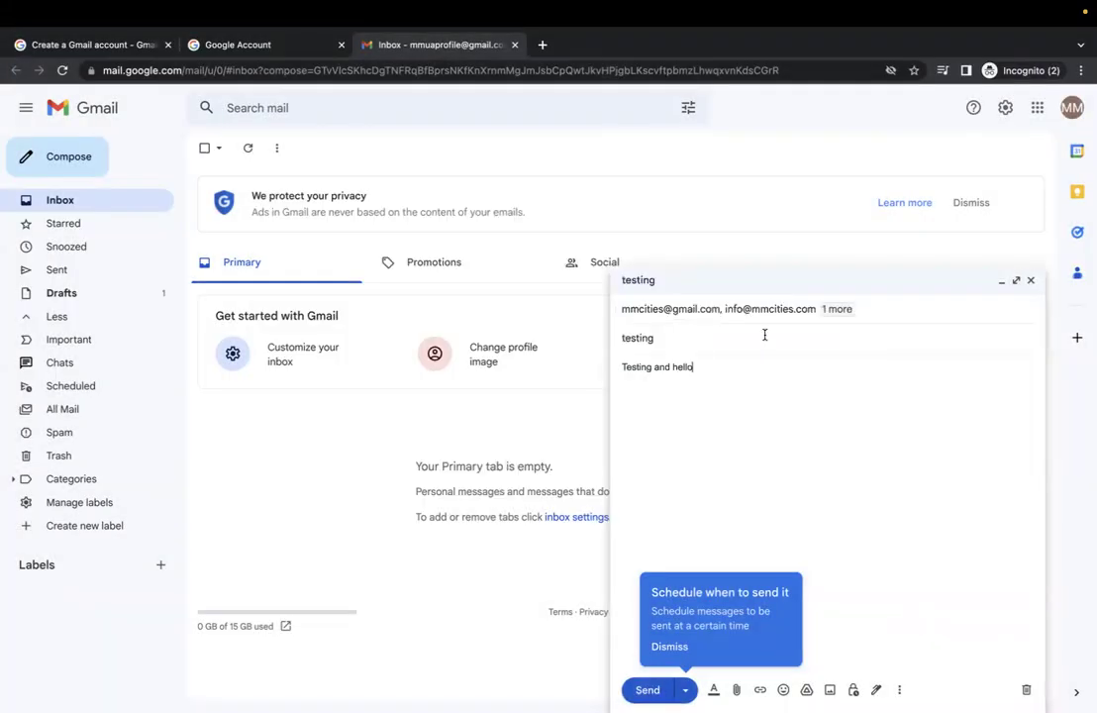
{"action": "left_click", "coordinate": [685, 690]}
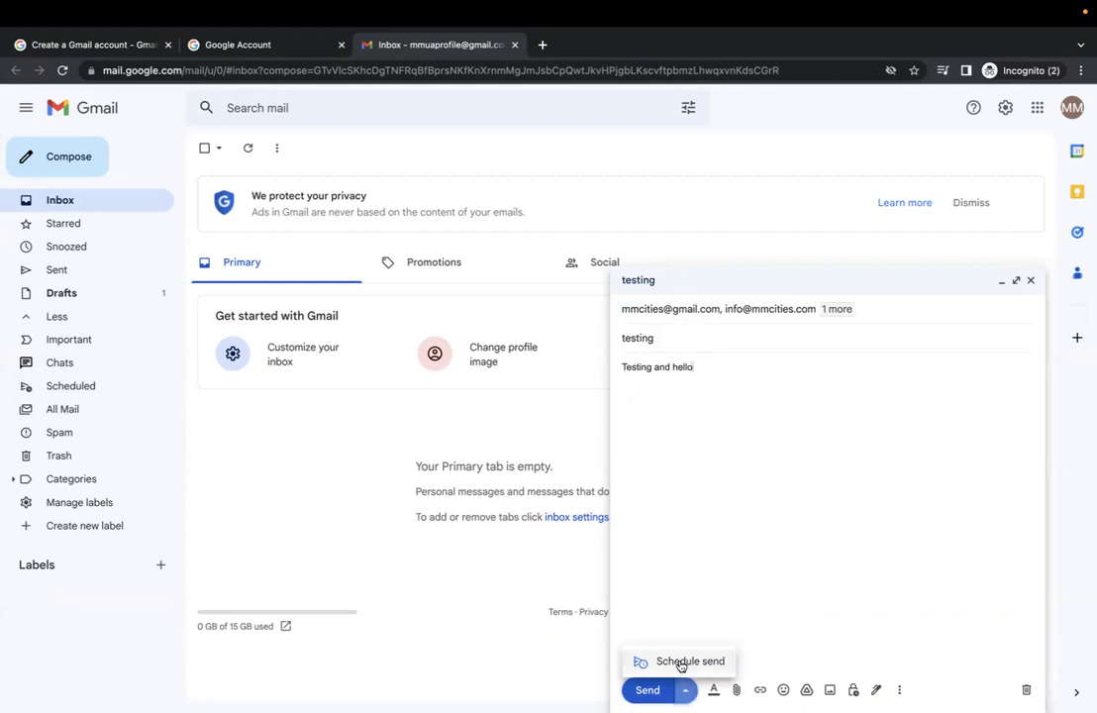
{"action": "left_click", "coordinate": [681, 662]}
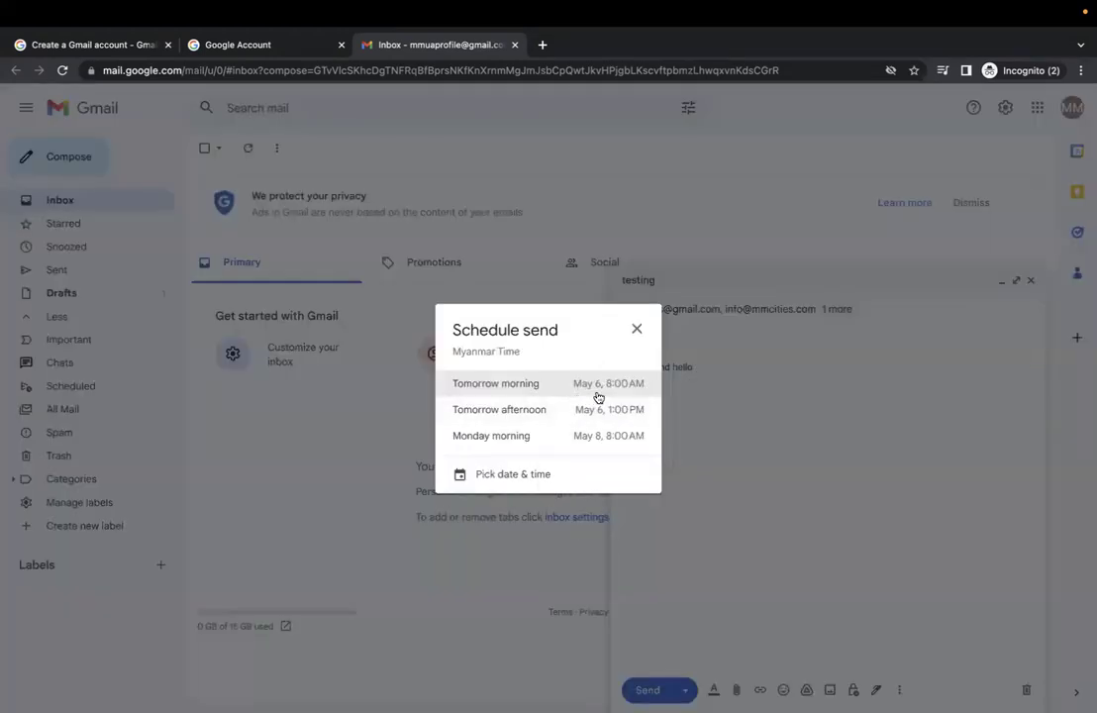
{"action": "left_click", "coordinate": [514, 475]}
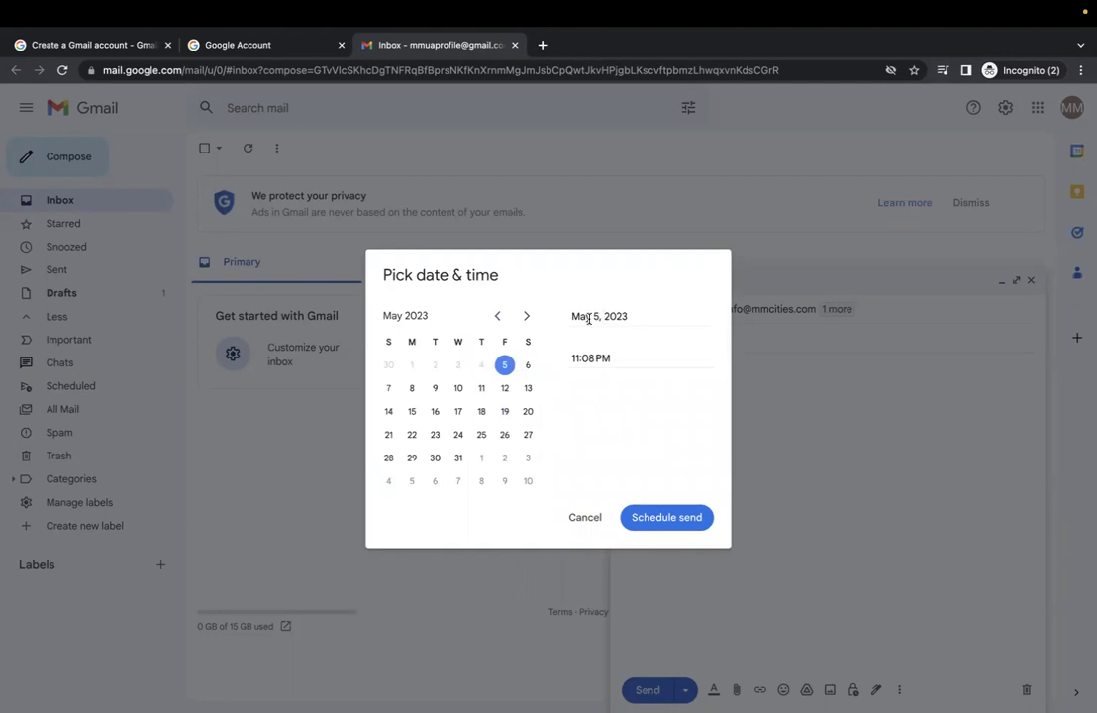
{"action": "left_click", "coordinate": [580, 518]}
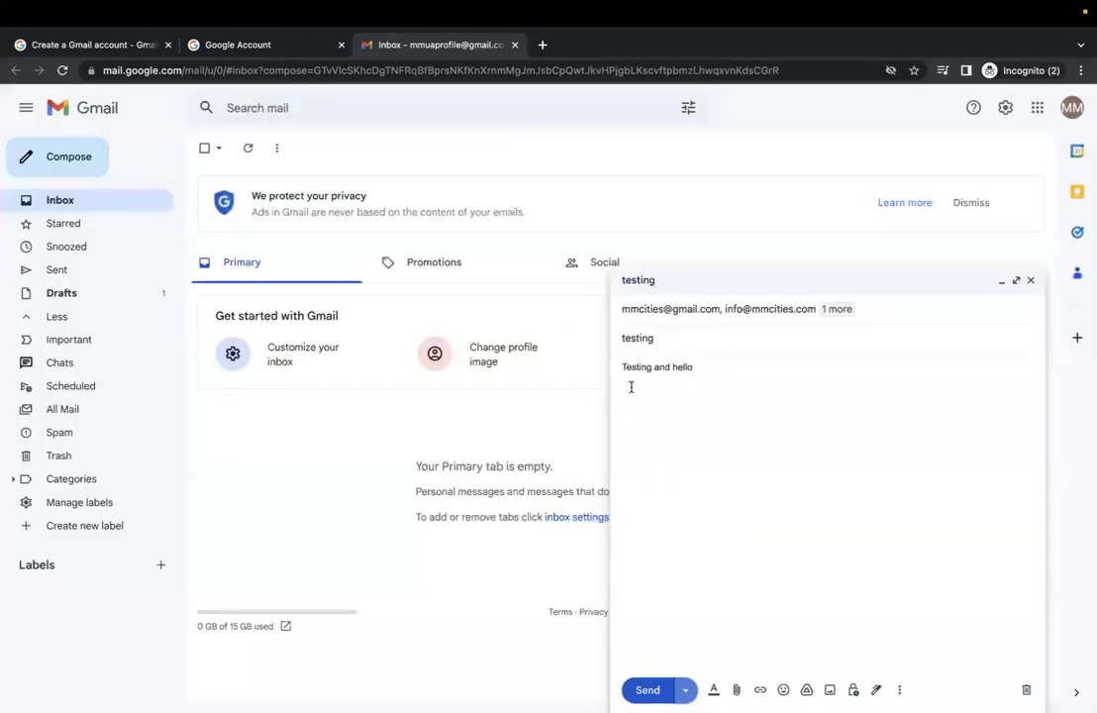
Send the 'testing' email to its three recipients and confirm it appears in Sent
{"action": "left_click", "coordinate": [648, 690]}
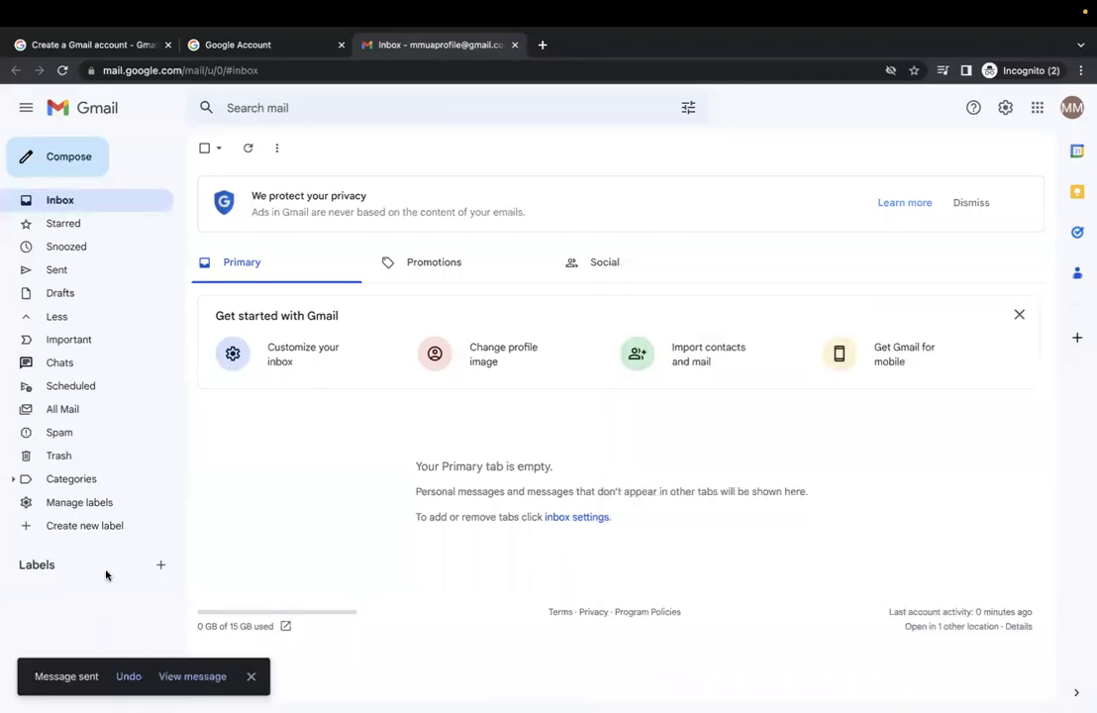
{"action": "left_click", "coordinate": [77, 272]}
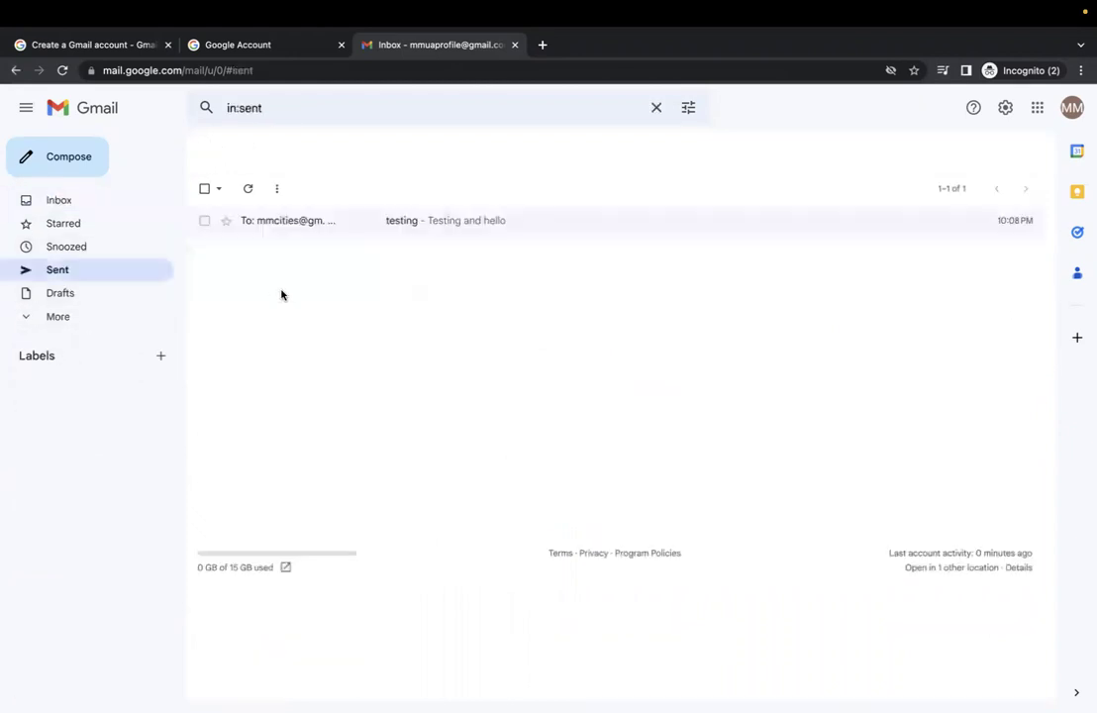
{"action": "left_click", "coordinate": [357, 222]}
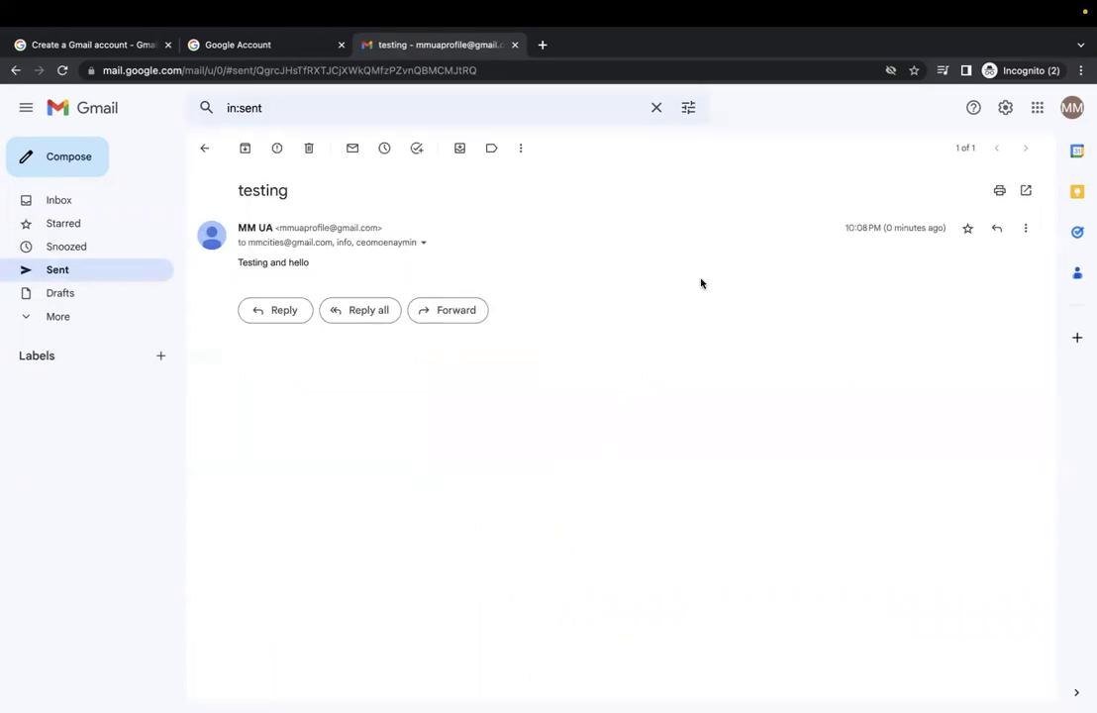
Check the account menu, then start a fresh blank Incognito window in Chrome
{"action": "left_click", "coordinate": [1071, 108]}
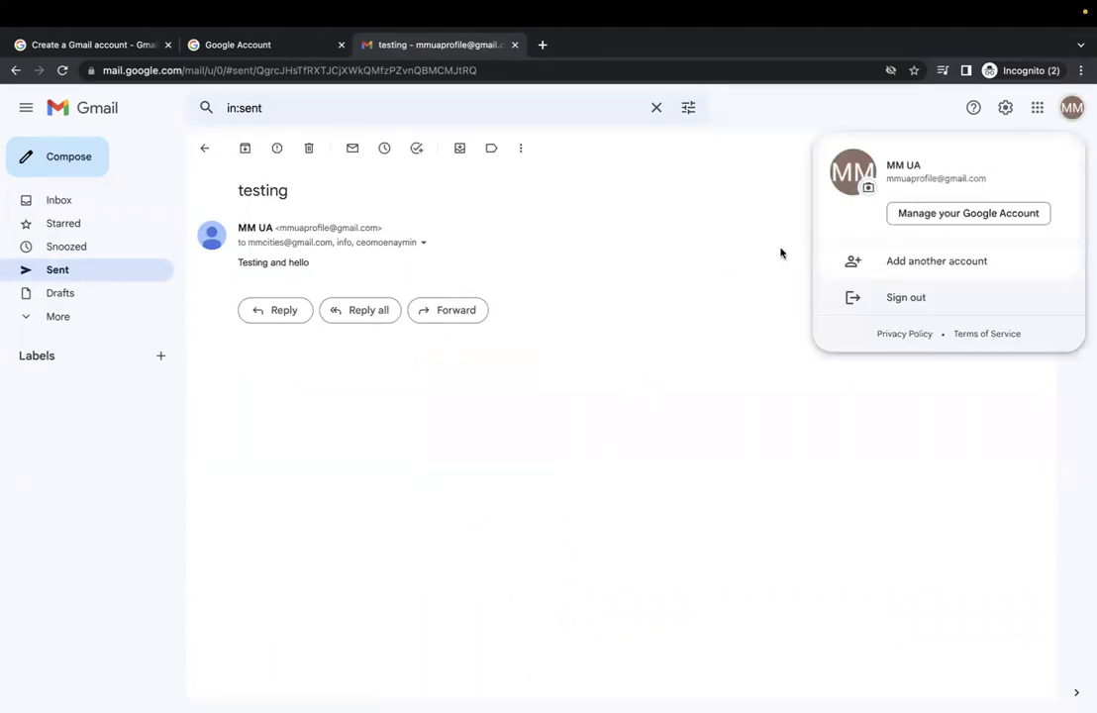
{"action": "left_click", "coordinate": [737, 296]}
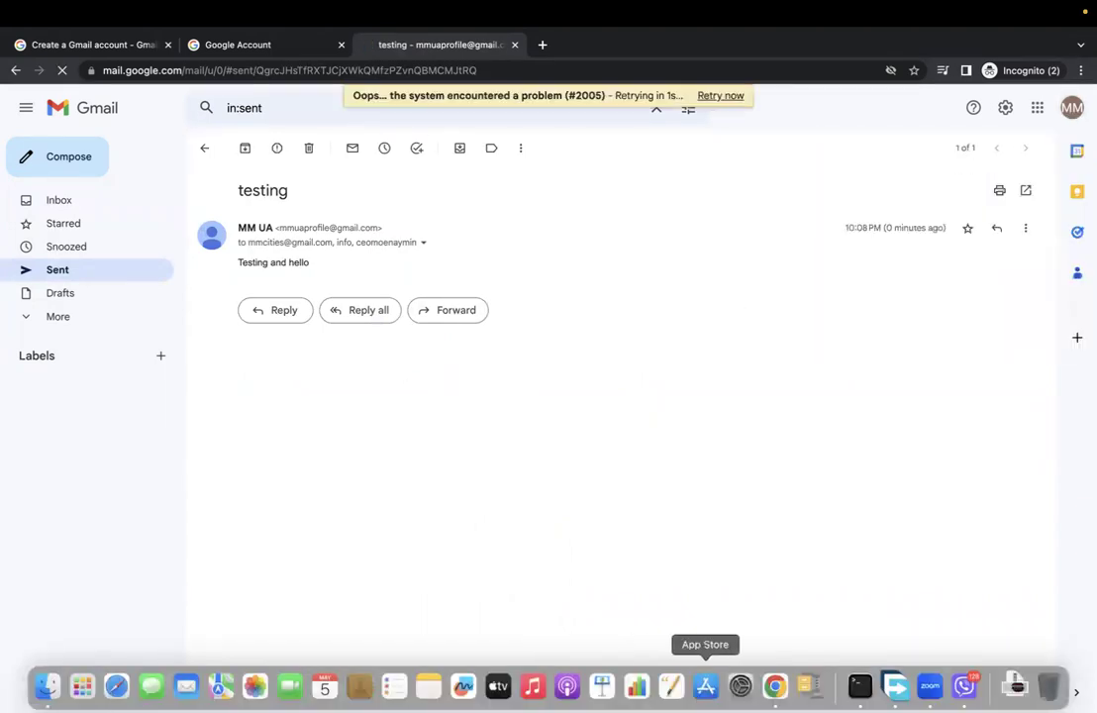
{"action": "left_click", "coordinate": [774, 686]}
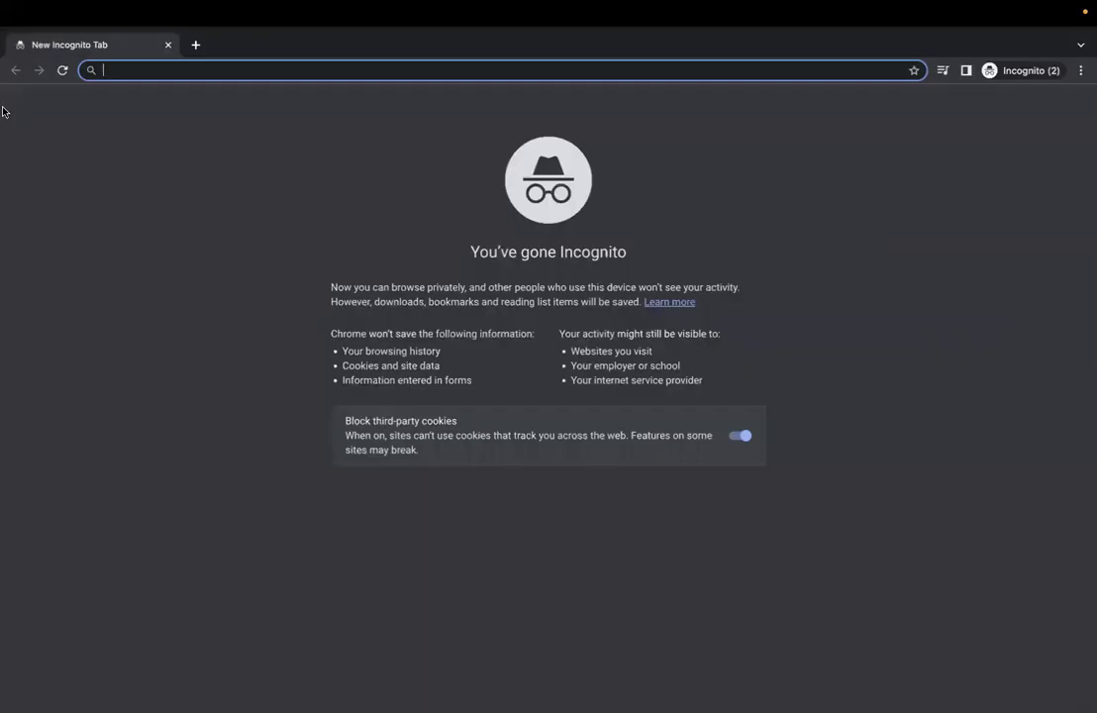